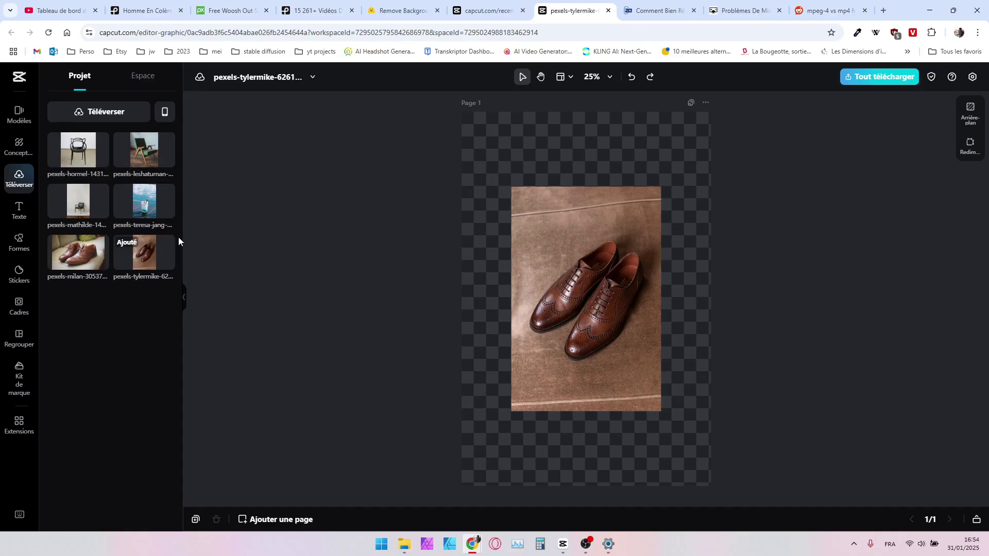
# Step: Resize the current page to a custom width of 2800 px, with automatic layout on
pyautogui.click(959, 163)
pyautogui.click(350, 233)
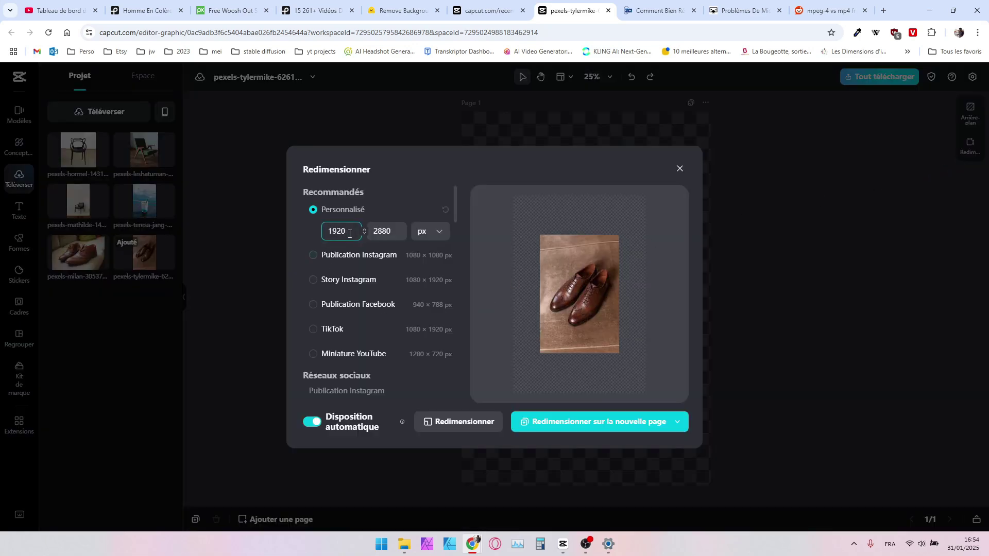
pyautogui.doubleClick(349, 234)
pyautogui.write('2800')
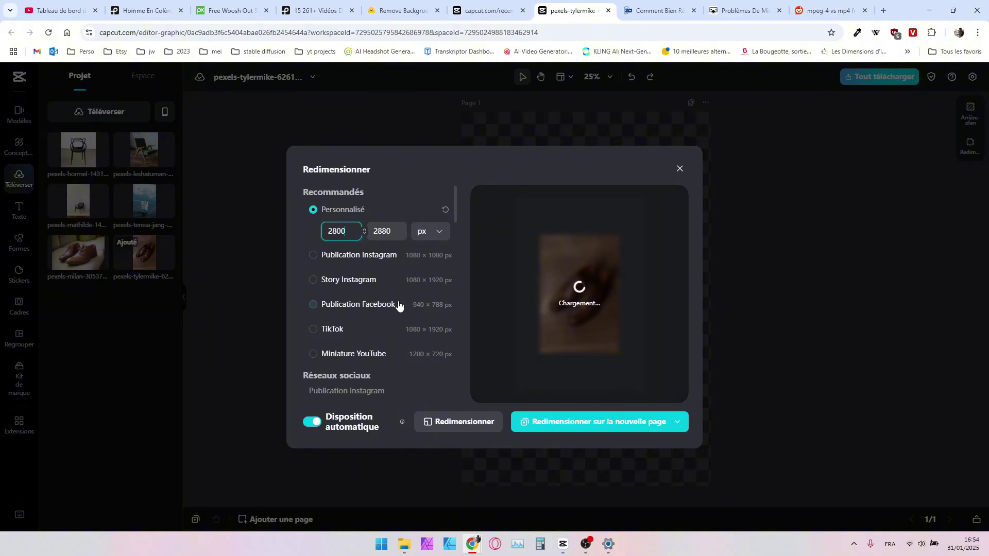
pyautogui.click(444, 422)
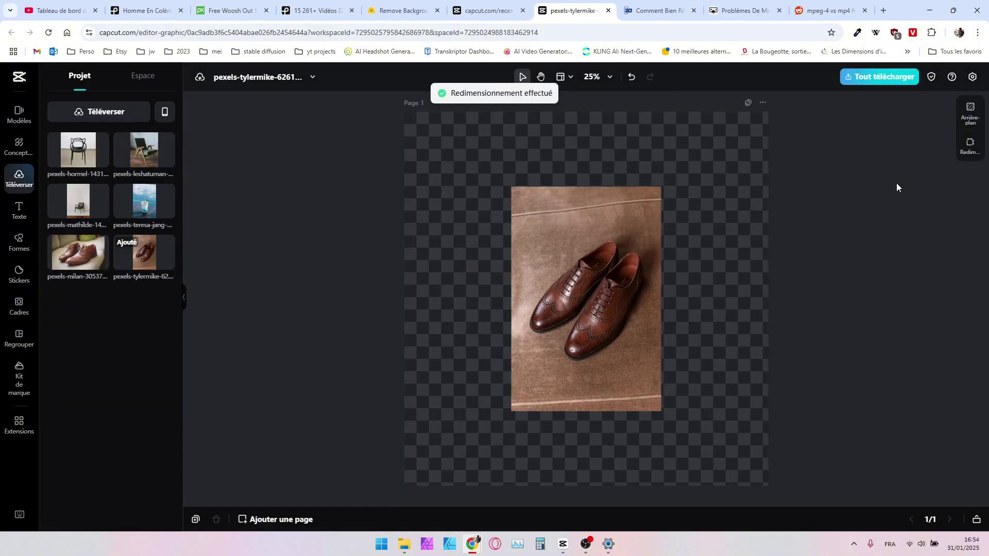
# Step: Fill the page background with the light pink default colour
pyautogui.click(970, 114)
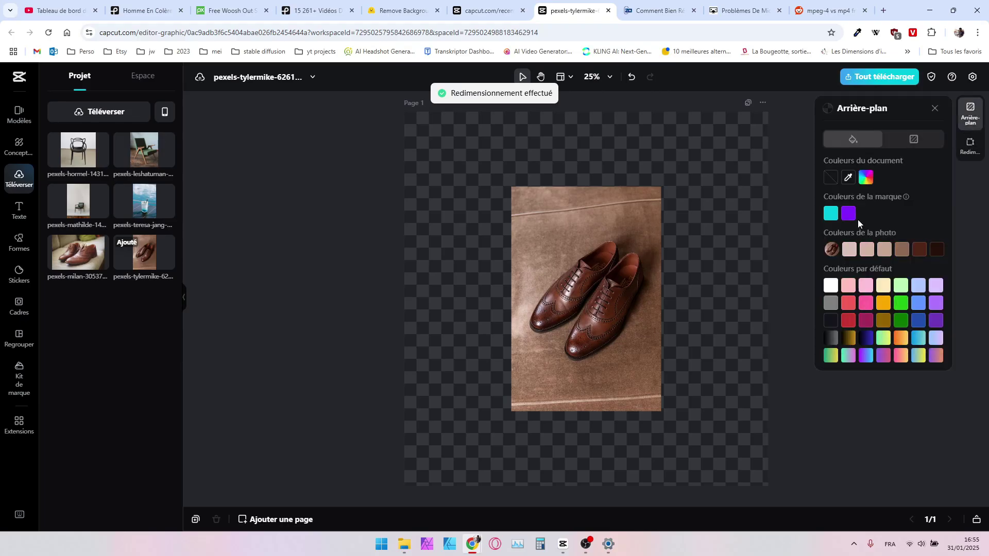
pyautogui.click(849, 286)
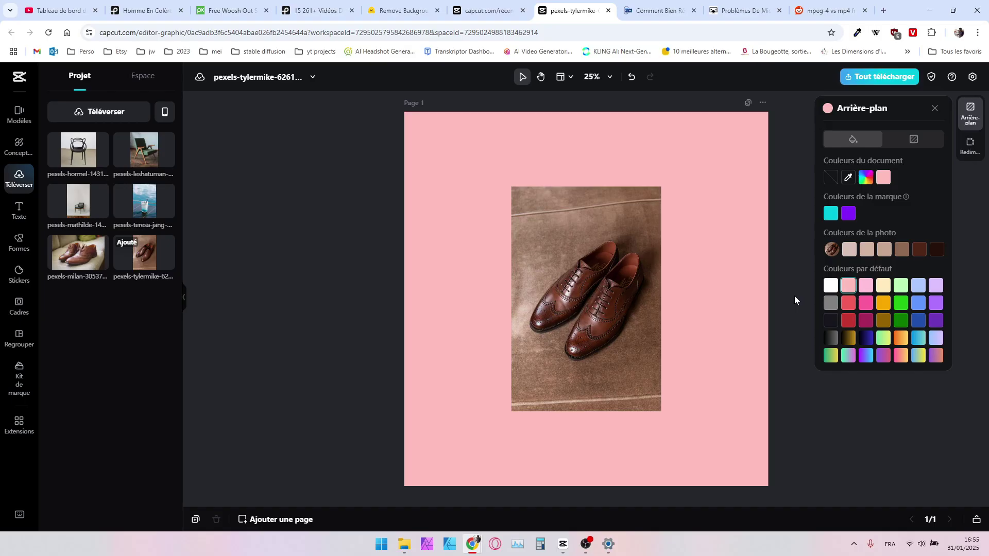
pyautogui.click(970, 115)
# Step: Move the brown shoe photo up toward the page's upper-left area
pyautogui.click(609, 338)
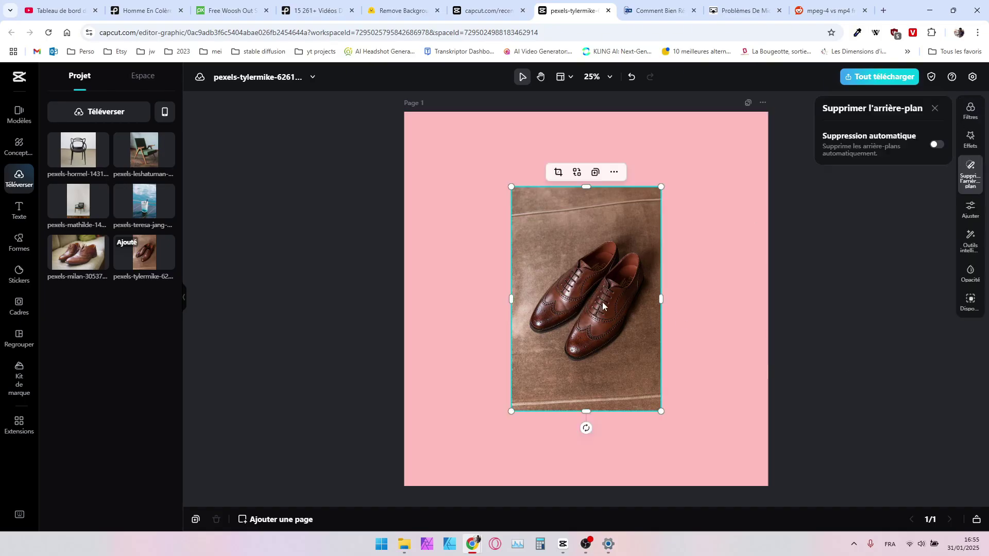
pyautogui.moveTo(609, 339); pyautogui.dragTo(538, 281)
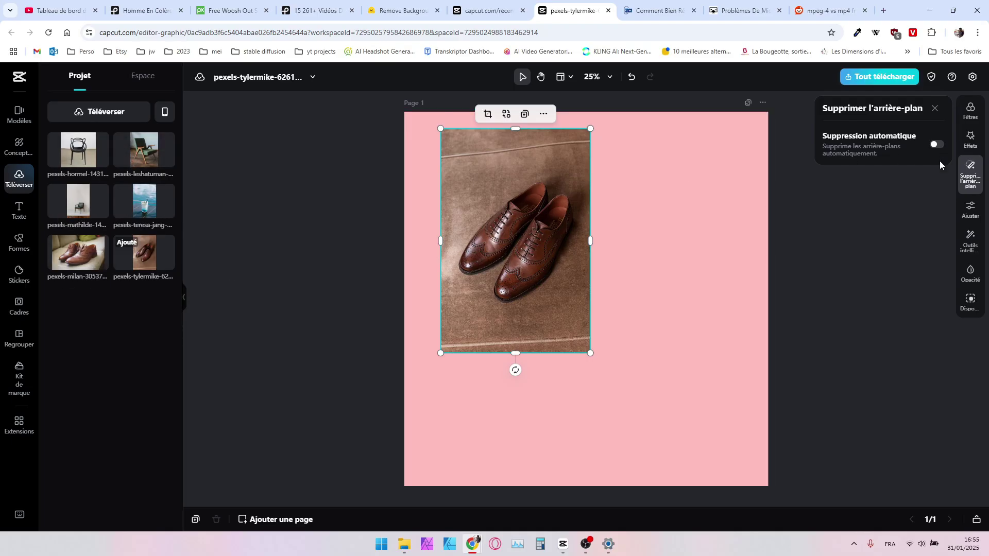
pyautogui.click(970, 111)
pyautogui.click(971, 146)
pyautogui.click(971, 173)
pyautogui.click(970, 208)
pyautogui.click(970, 273)
pyautogui.click(970, 303)
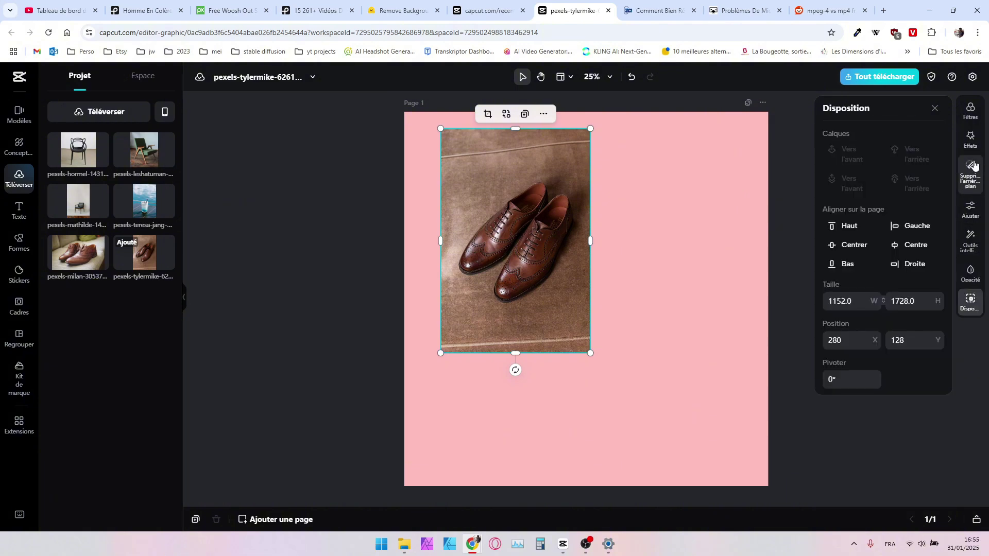
# Step: Remove the shoe photo's background automatically and place the cut-out shoes in the page's upper-left corner
pyautogui.click(971, 178)
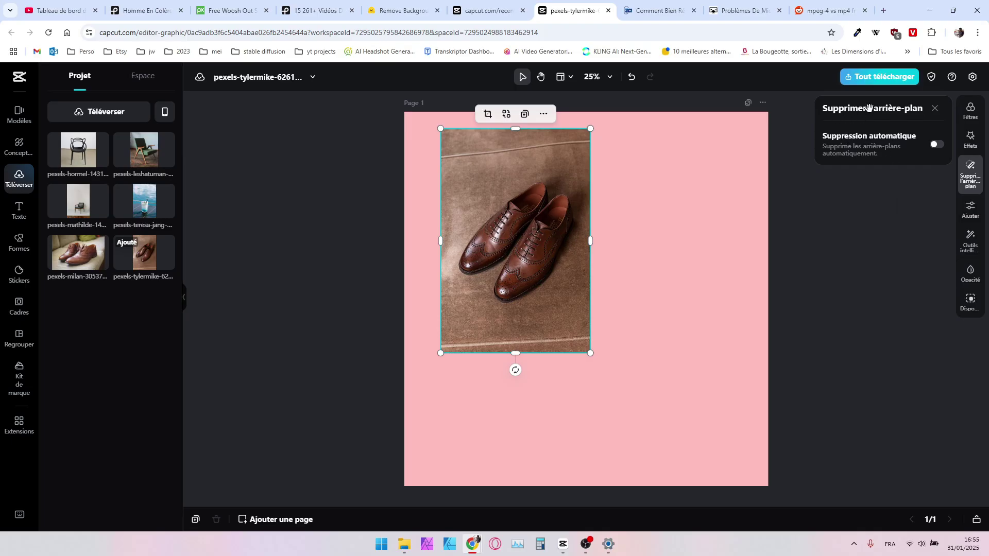
pyautogui.click(936, 147)
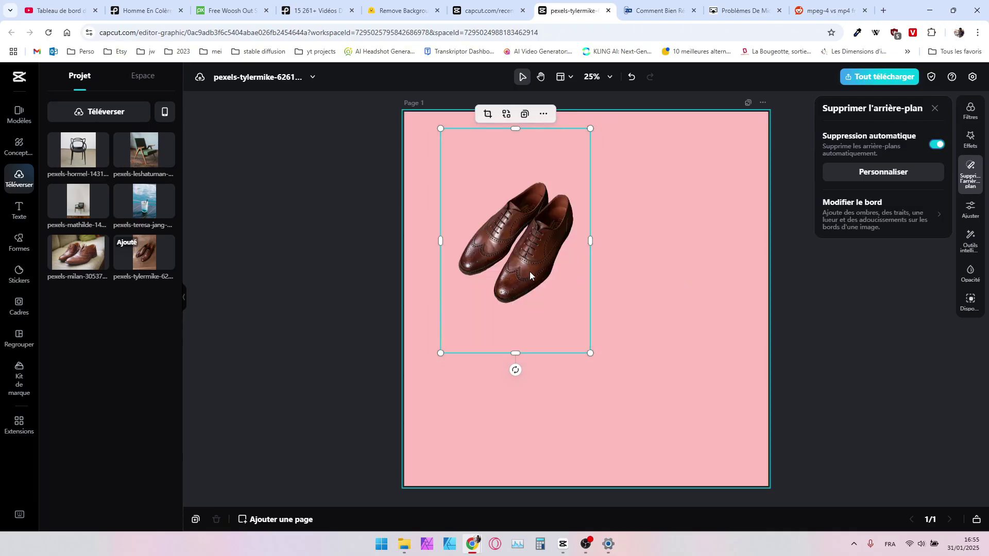
pyautogui.moveTo(529, 271); pyautogui.dragTo(489, 208)
pyautogui.click(236, 217)
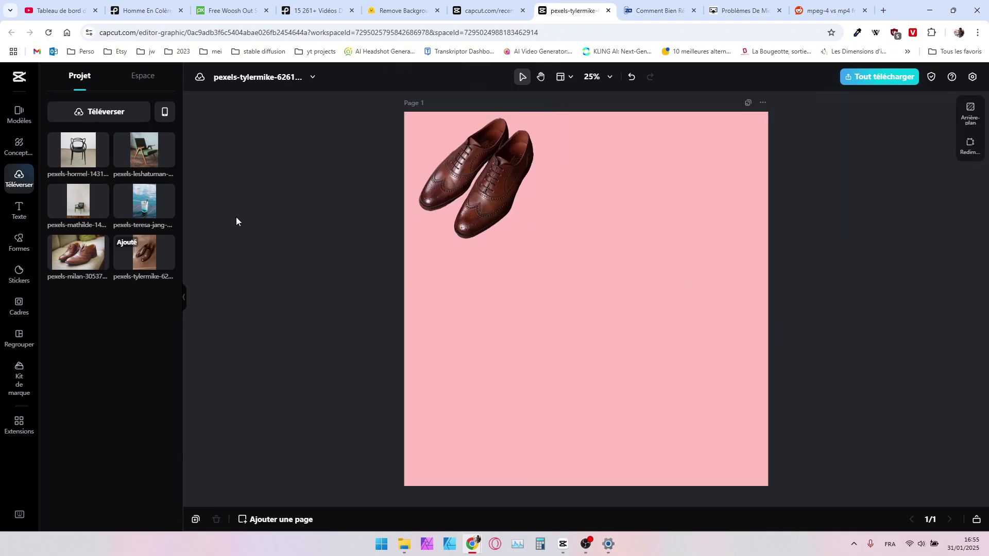
# Step: Add the uploaded photo of the black open-back chair to the page and remove its background automatically
pyautogui.click(105, 154)
pyautogui.moveTo(535, 282); pyautogui.dragTo(576, 262)
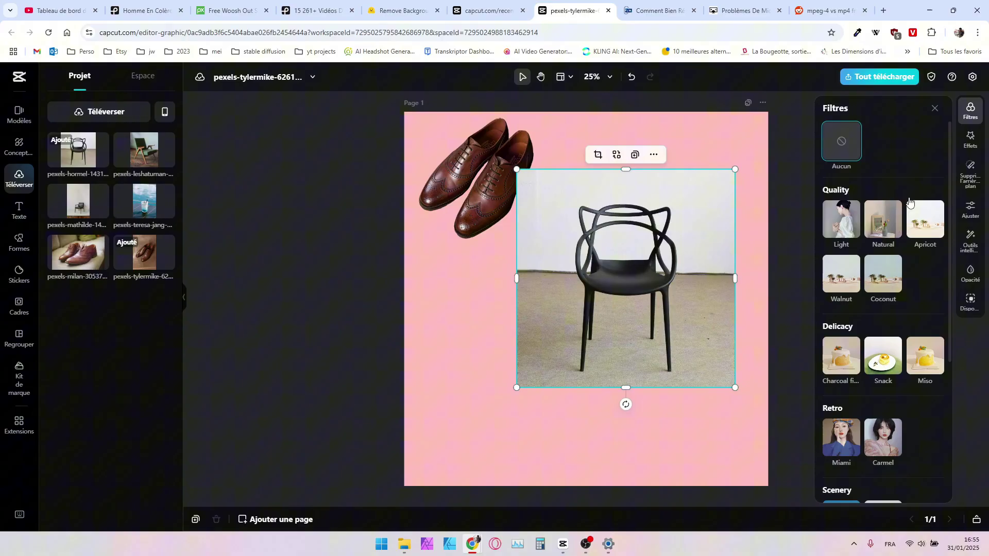
pyautogui.click(970, 176)
pyautogui.click(938, 145)
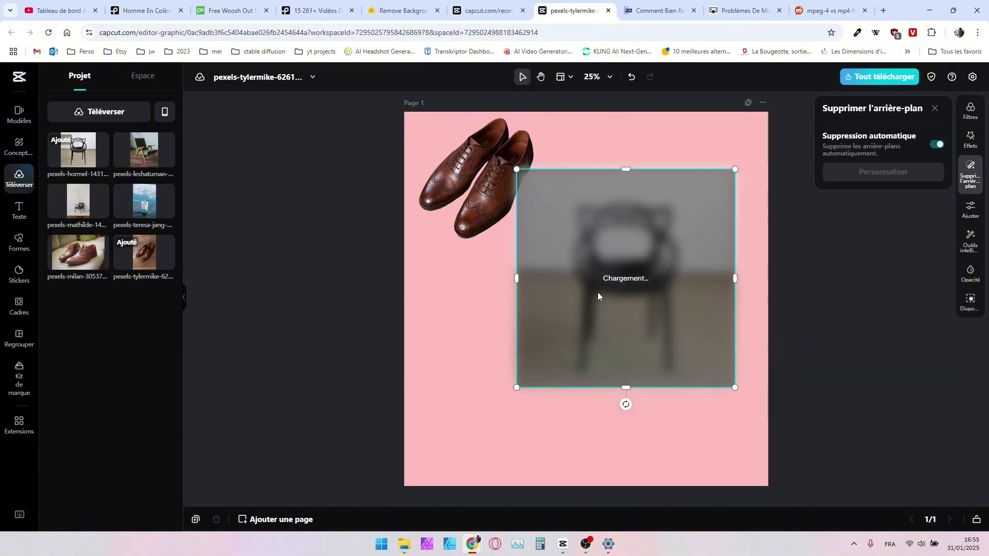
# Step: Shrink the black chair cut-out and place it in the page's upper-right corner
pyautogui.moveTo(622, 304); pyautogui.dragTo(639, 232)
pyautogui.moveTo(753, 317); pyautogui.dragTo(695, 261)
pyautogui.moveTo(624, 195); pyautogui.dragTo(683, 205)
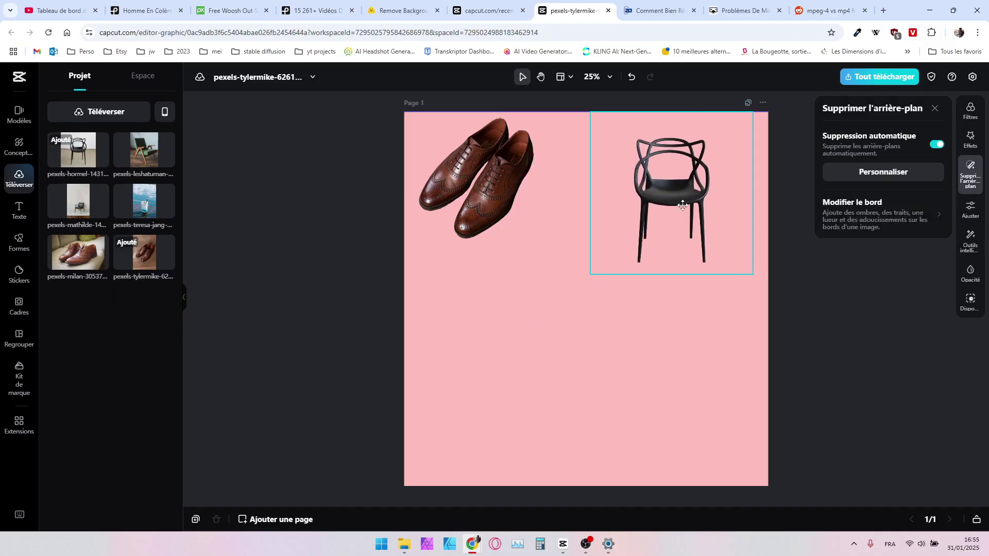
# Step: Add the wooden armchair with black cushions, automatically cut out from its background, between the shoes and the black chair
pyautogui.click(78, 201)
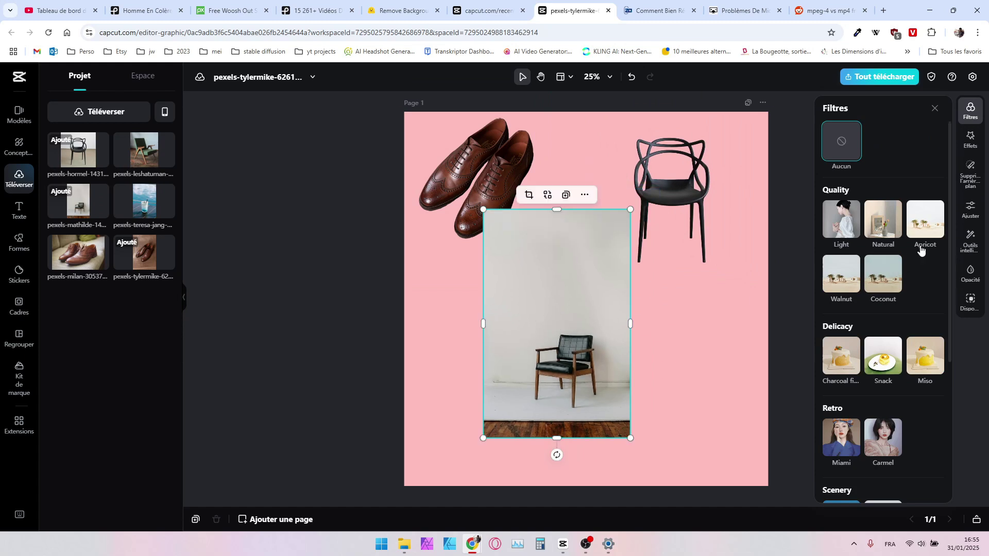
pyautogui.click(970, 171)
pyautogui.click(939, 145)
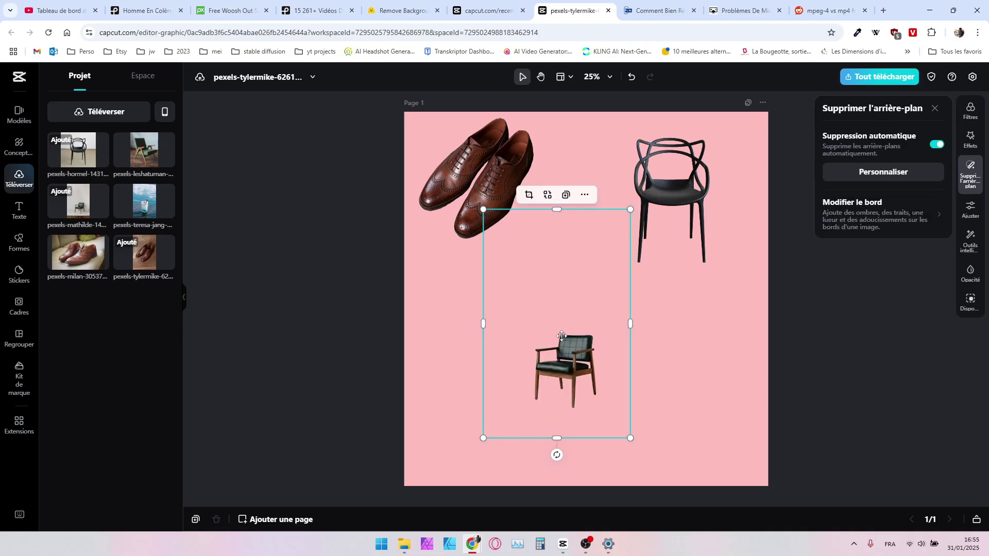
pyautogui.moveTo(593, 347); pyautogui.dragTo(611, 220)
pyautogui.click(625, 357)
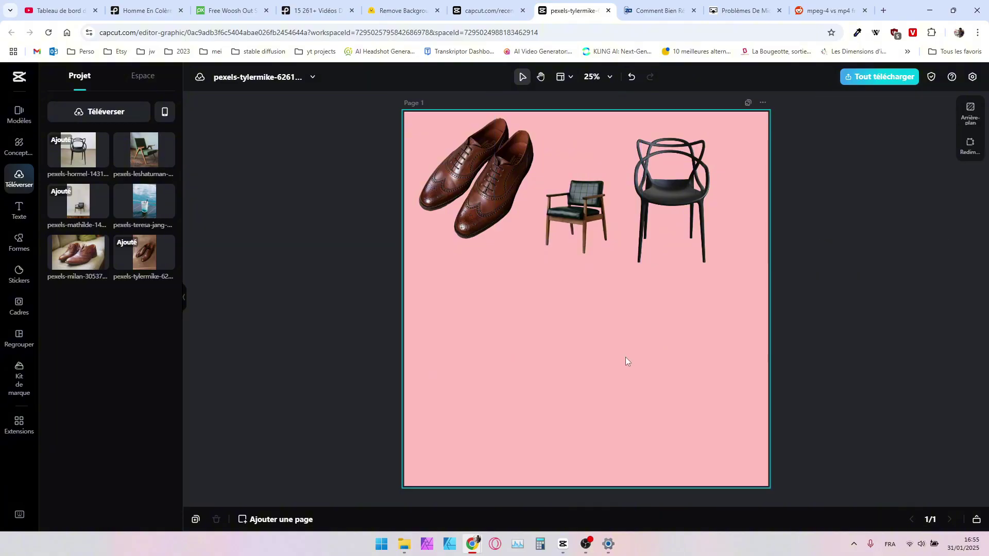
# Step: Add the iced drink photo, remove its background automatically, and place the glass below the shoes
pyautogui.click(144, 201)
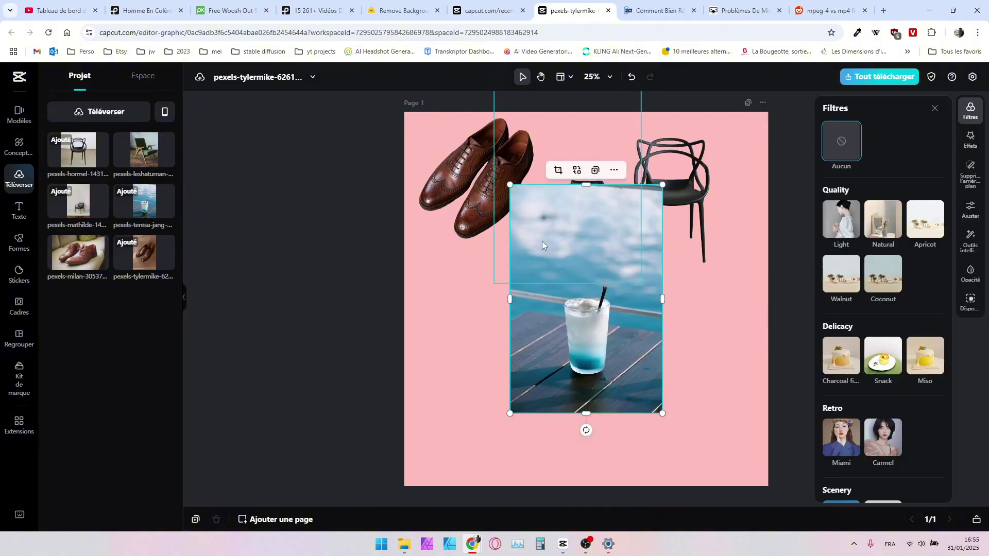
pyautogui.click(970, 174)
pyautogui.click(935, 145)
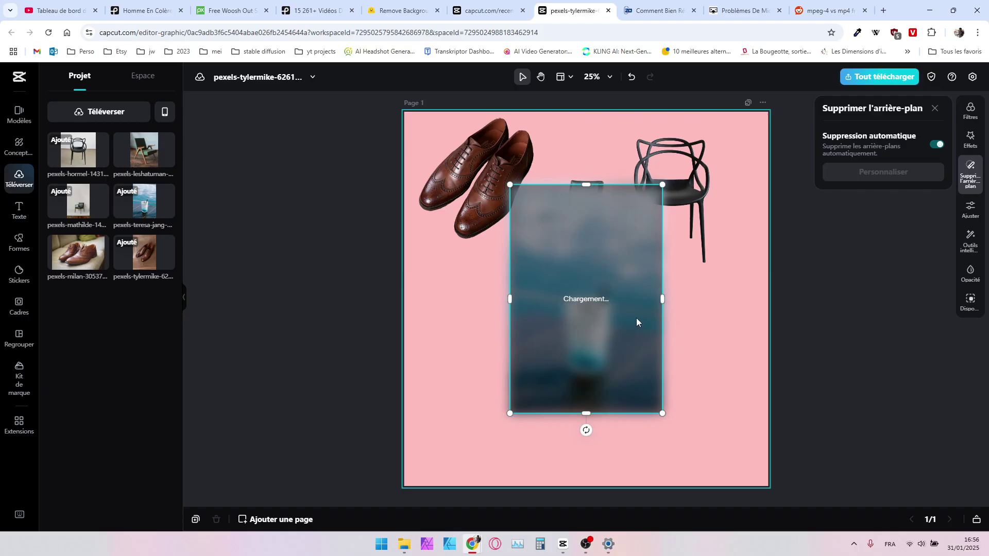
pyautogui.moveTo(636, 317); pyautogui.dragTo(521, 296)
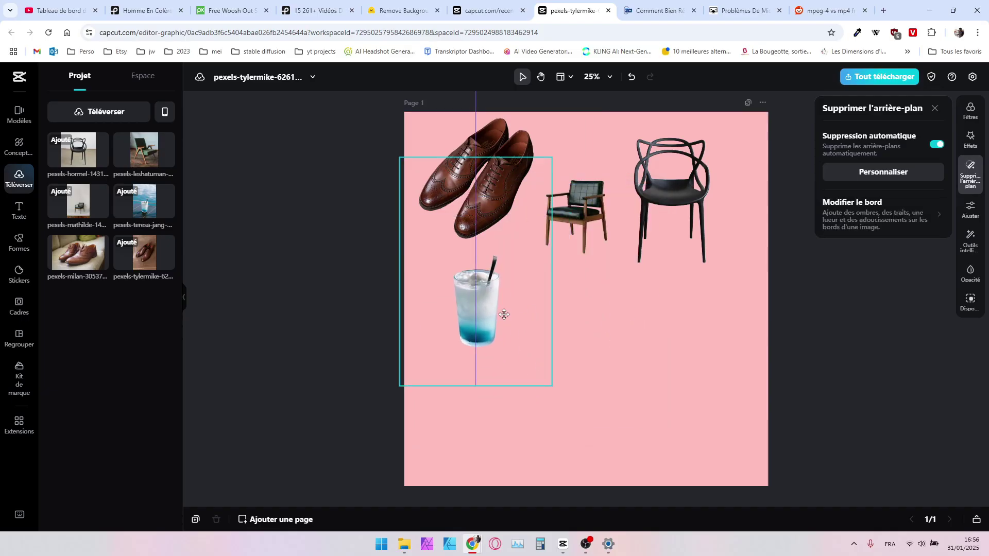
# Step: Add the photo of brown shoes on a sofa, remove its background automatically, and place the shoes at the page's lower right
pyautogui.click(77, 255)
pyautogui.click(970, 175)
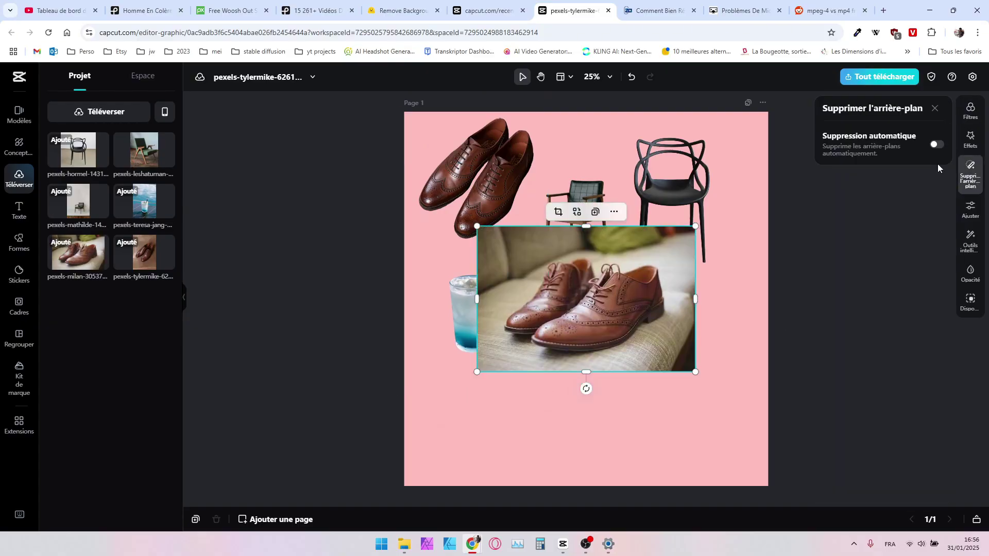
pyautogui.click(936, 144)
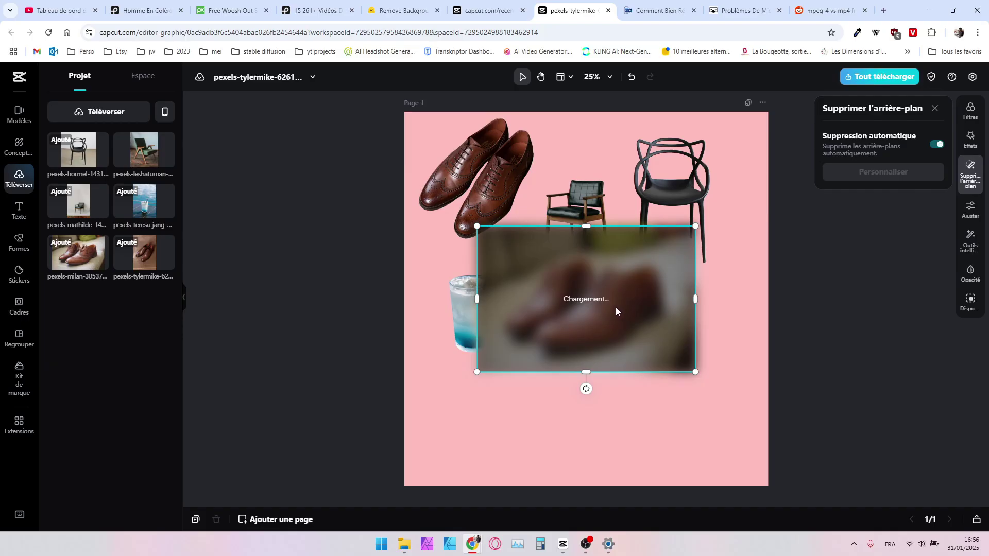
pyautogui.moveTo(622, 308); pyautogui.dragTo(641, 351)
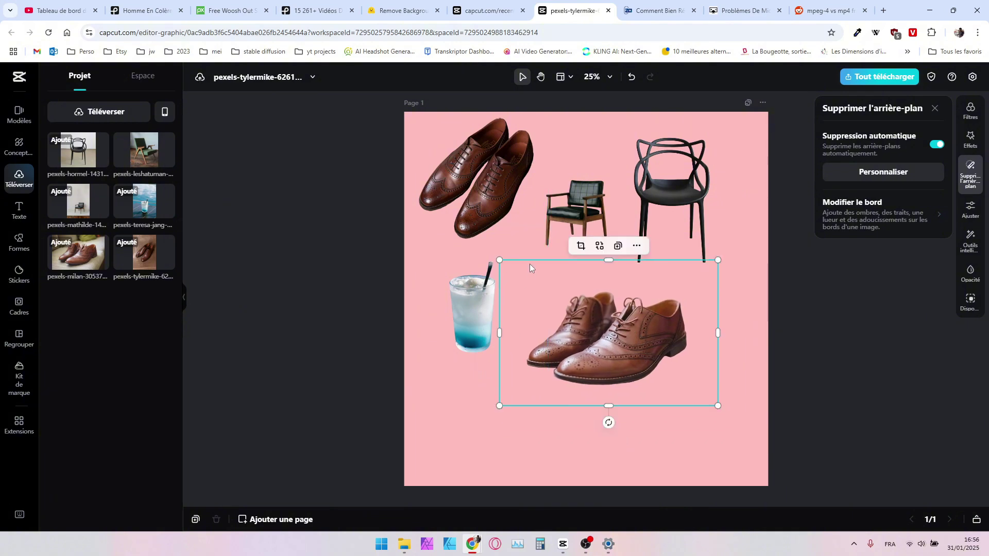
pyautogui.click(824, 341)
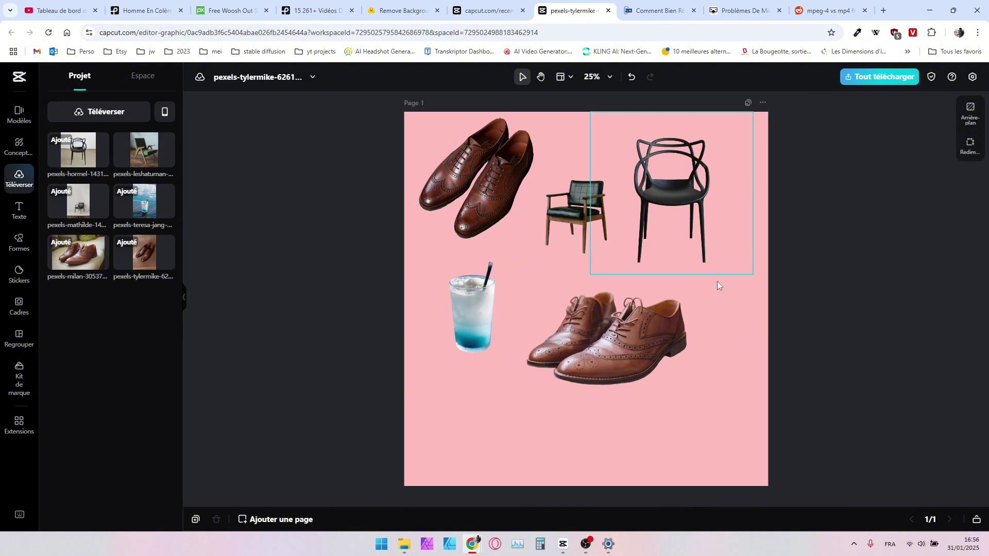
pyautogui.moveTo(660, 340); pyautogui.dragTo(695, 363)
# Step: Delete the drink, the upper-left pair of shoes, the wooden armchair and the black chair from the page
pyautogui.click(494, 309)
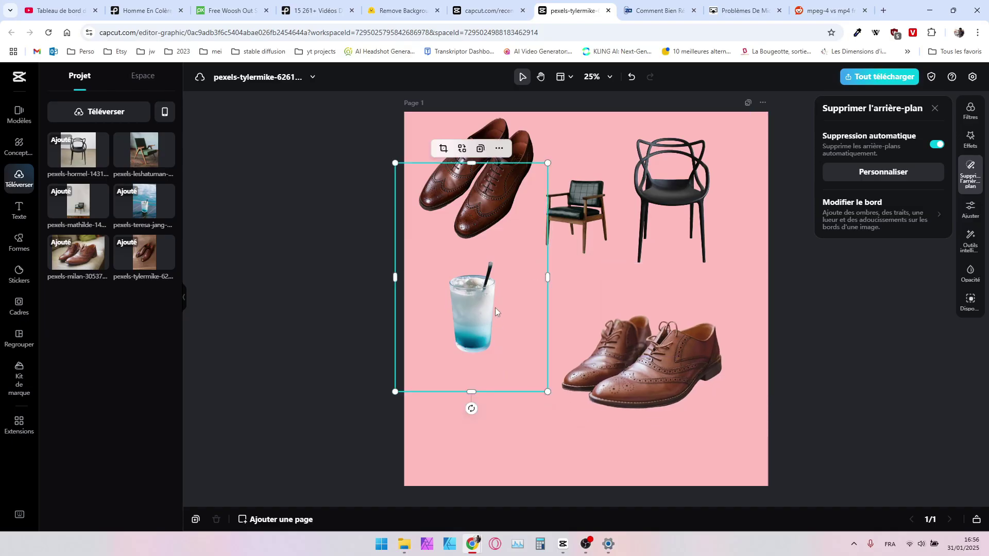
pyautogui.press('Delete')
pyautogui.click(481, 214)
pyautogui.press('Delete')
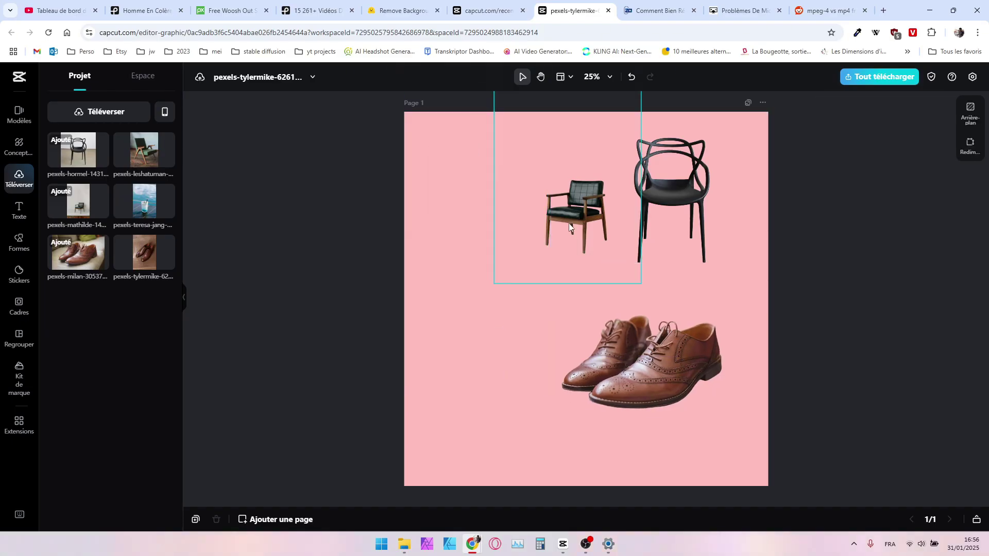
pyautogui.click(568, 223)
pyautogui.press('Delete')
pyautogui.click(655, 218)
pyautogui.press('Delete')
# Step: Enlarge the remaining pair of shoes to nearly the full page width and centre it on the page
pyautogui.moveTo(623, 309); pyautogui.dragTo(540, 208)
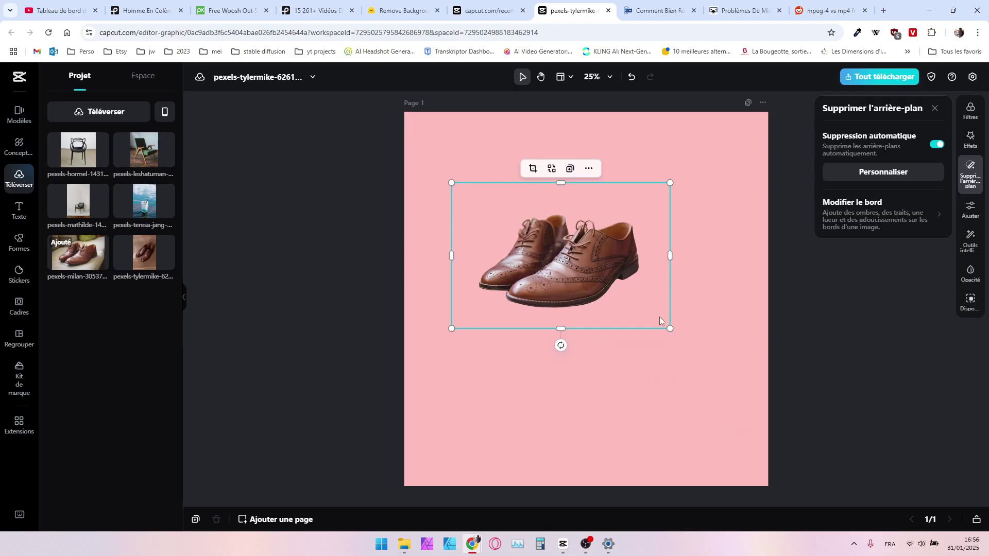
pyautogui.moveTo(668, 328); pyautogui.dragTo(795, 411)
pyautogui.moveTo(696, 353); pyautogui.dragTo(620, 323)
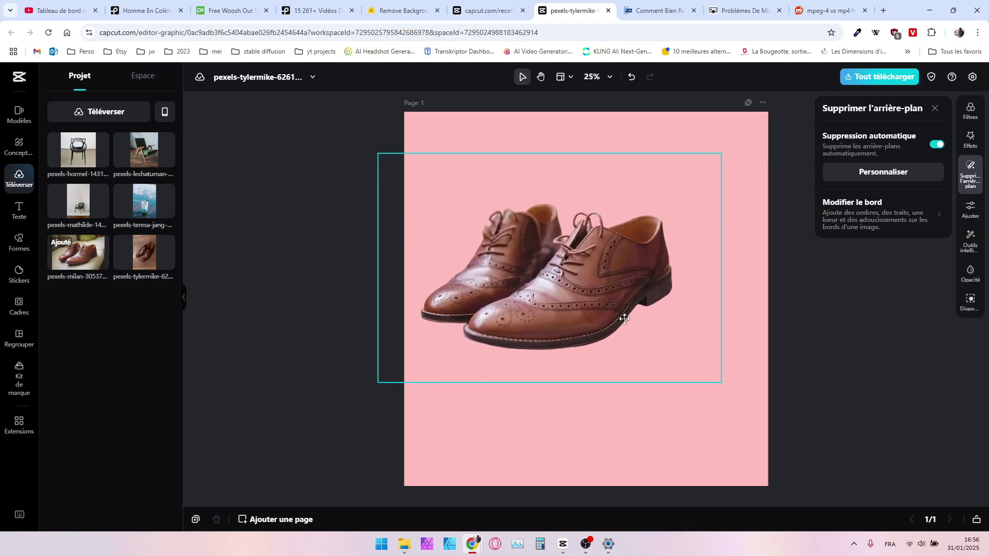
pyautogui.moveTo(722, 383); pyautogui.dragTo(700, 349)
pyautogui.moveTo(792, 411); pyautogui.dragTo(823, 432)
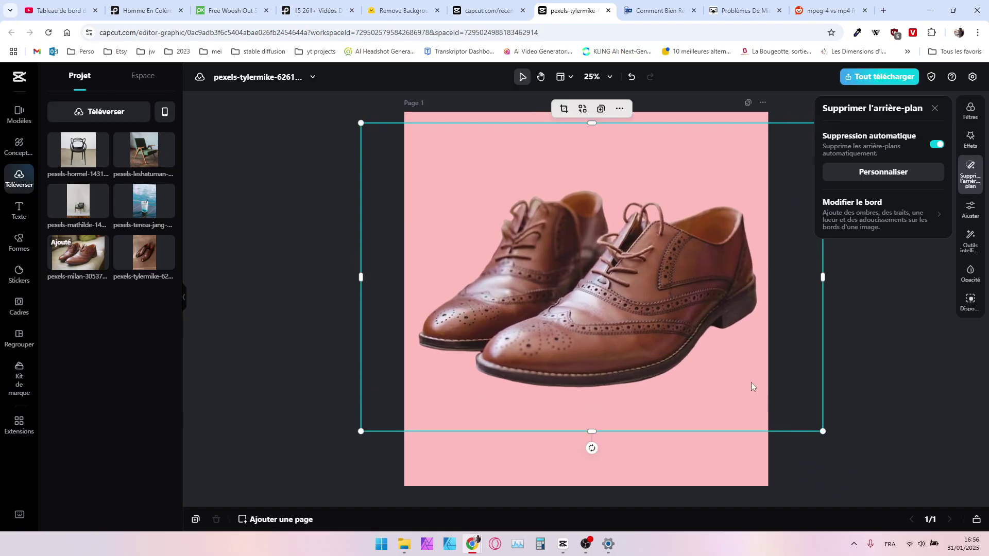
pyautogui.moveTo(750, 382); pyautogui.dragTo(740, 378)
pyautogui.click(883, 336)
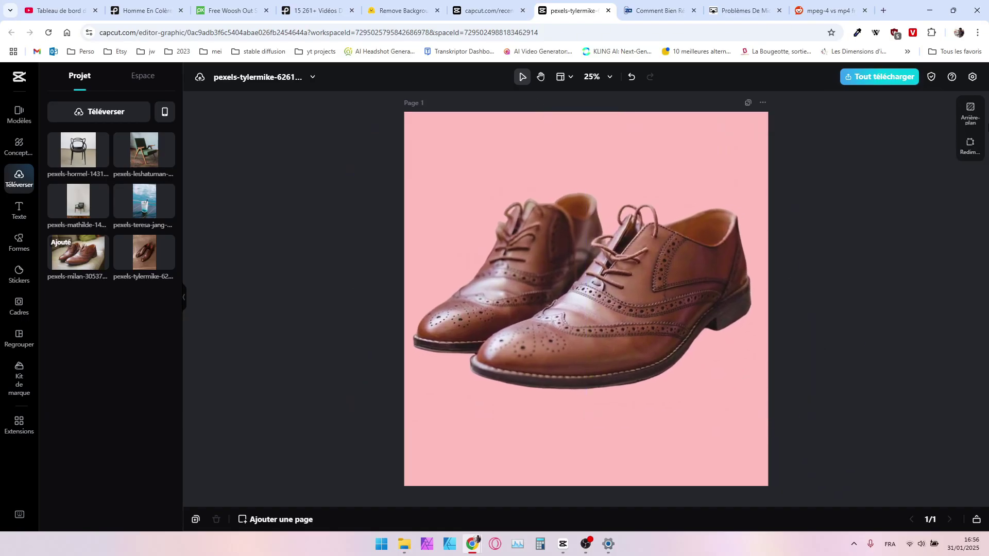
# Step: Clear the page's pink background colour so that the background is transparent
pyautogui.click(972, 119)
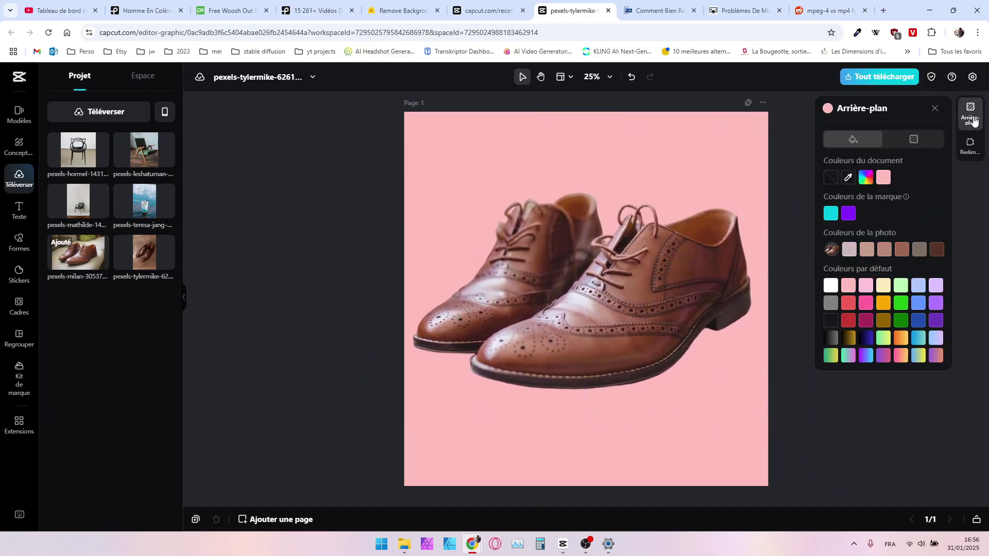
pyautogui.click(833, 179)
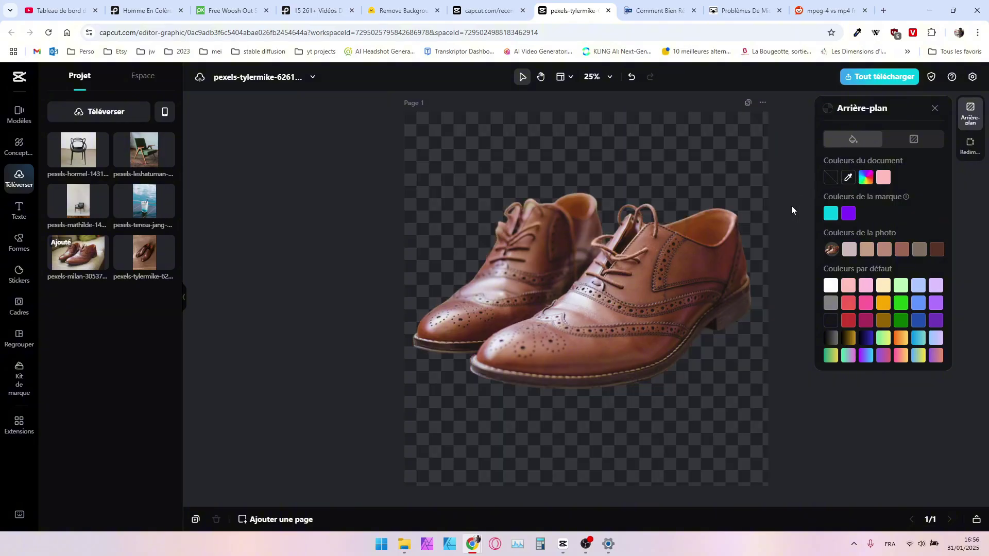
pyautogui.click(969, 116)
# Step: Download the cut-out shoe design with its transparent background
pyautogui.click(884, 80)
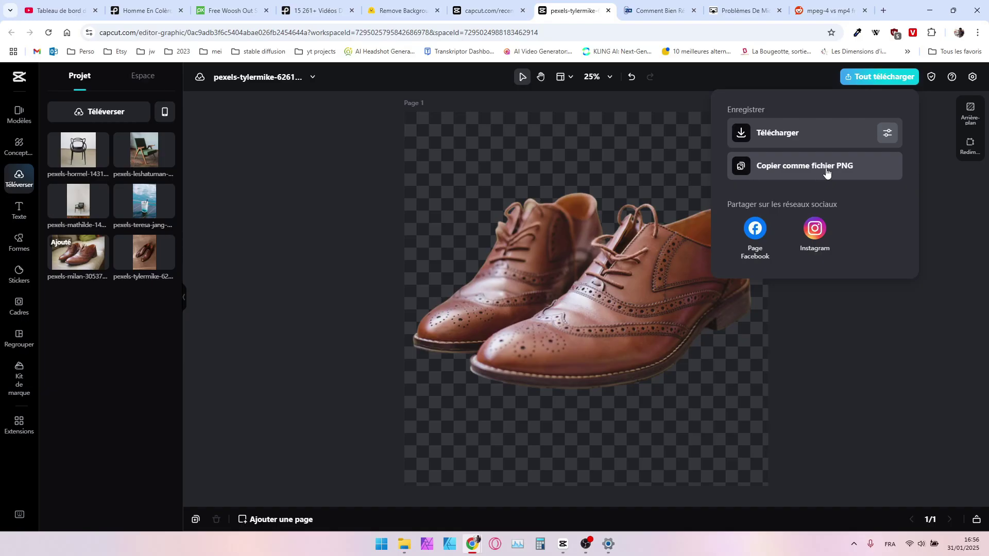
pyautogui.click(812, 141)
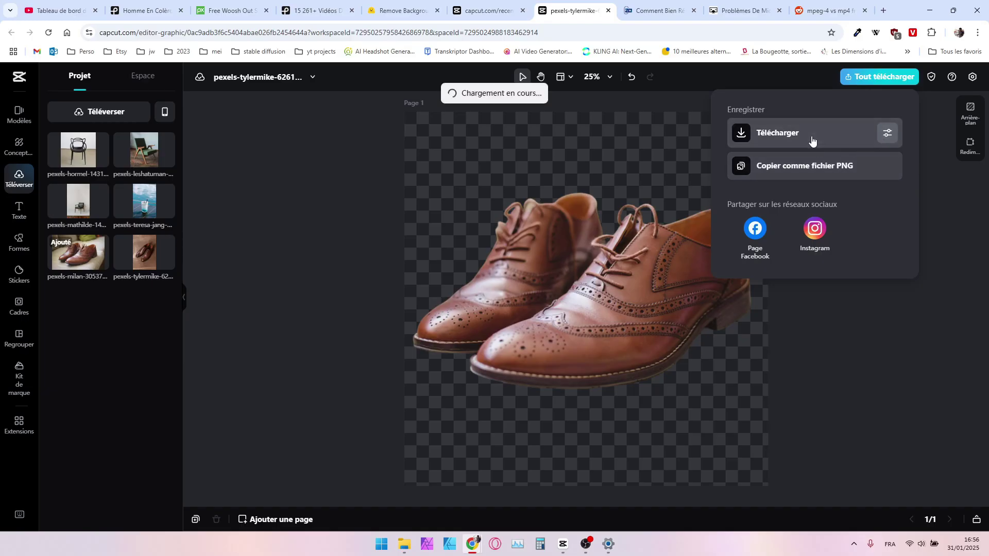
pyautogui.click(882, 136)
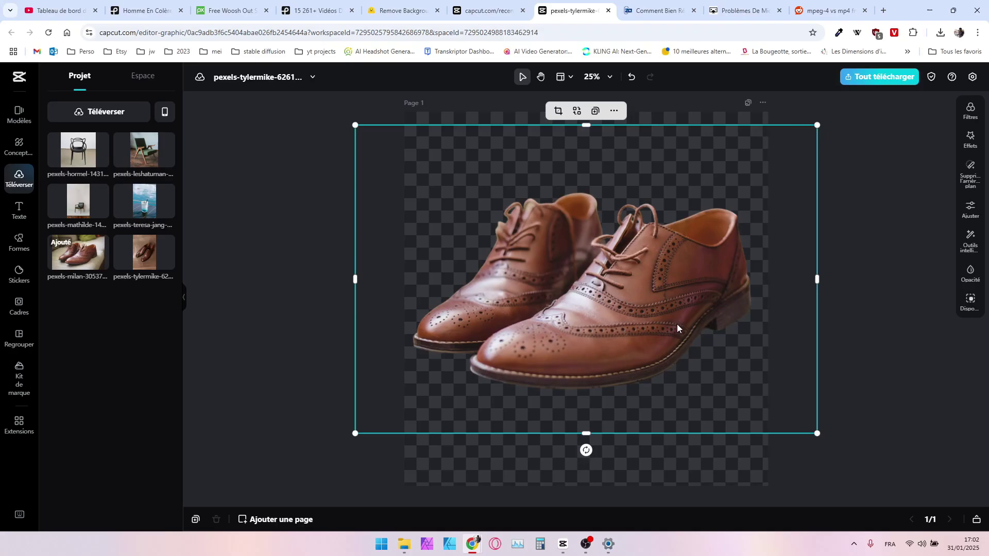
pyautogui.click(882, 305)
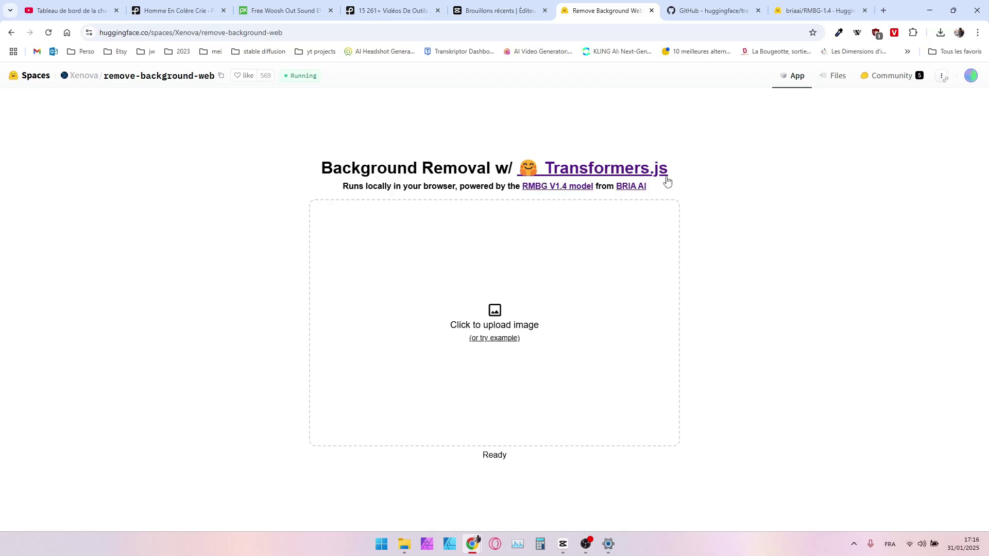
# Step: Review the Transformers.js GitHub repository and the RMBG-1.4 model card, including its sample cut-outs, and return to the background removal space
pyautogui.click(737, 18)
pyautogui.moveTo(987, 108); pyautogui.dragTo(981, 89)
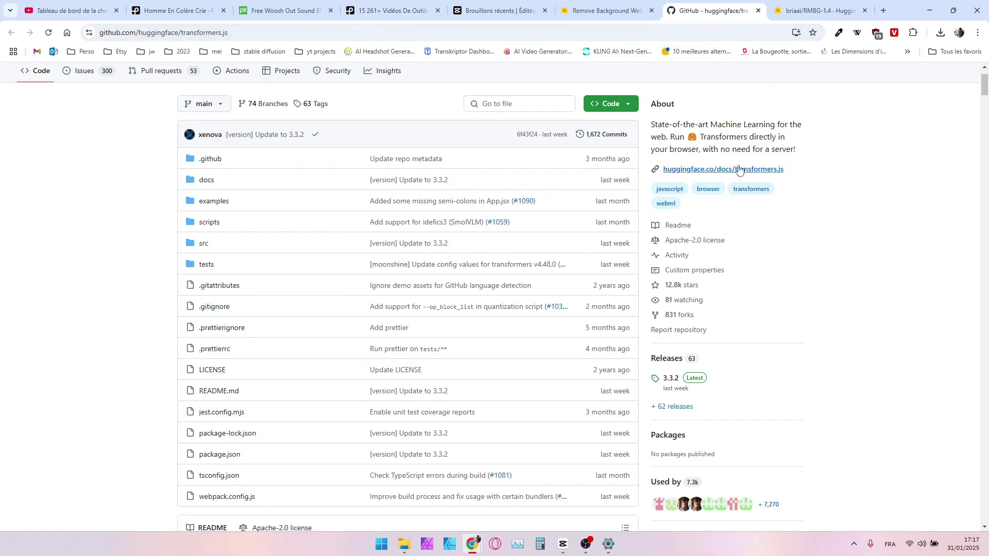
pyautogui.scroll(2, 231, 179)
pyautogui.click(598, 11)
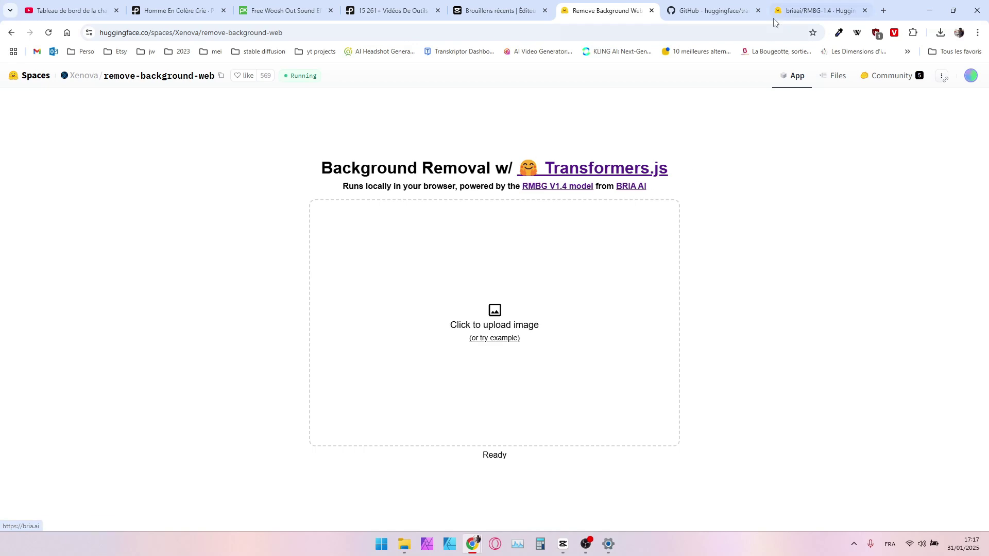
pyautogui.click(793, 13)
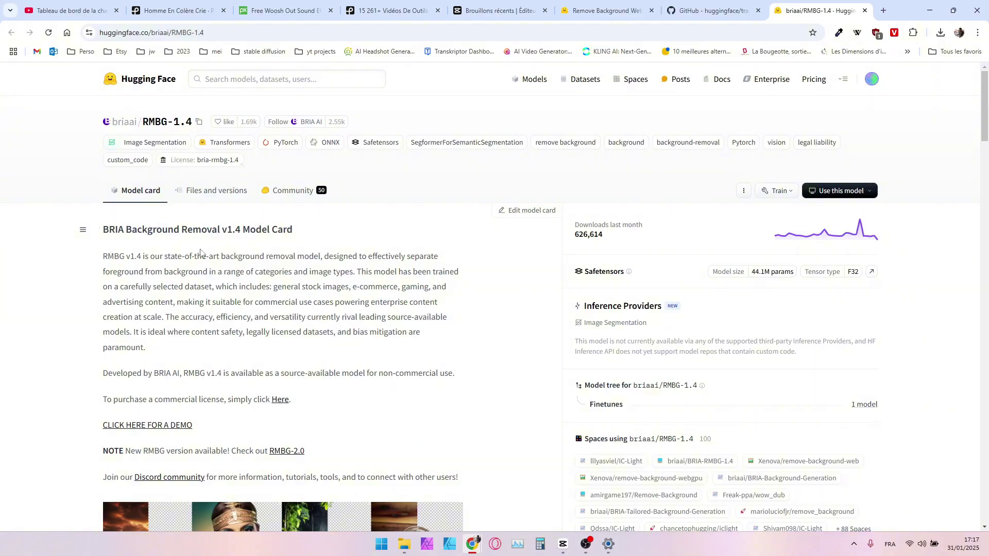
pyautogui.scroll(-5, 218, 298)
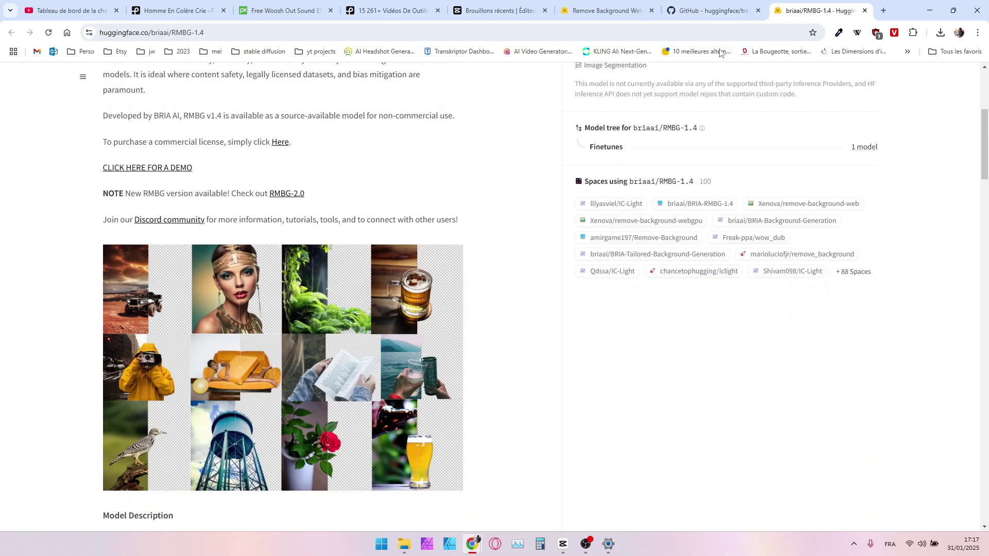
pyautogui.click(724, 19)
pyautogui.click(612, 16)
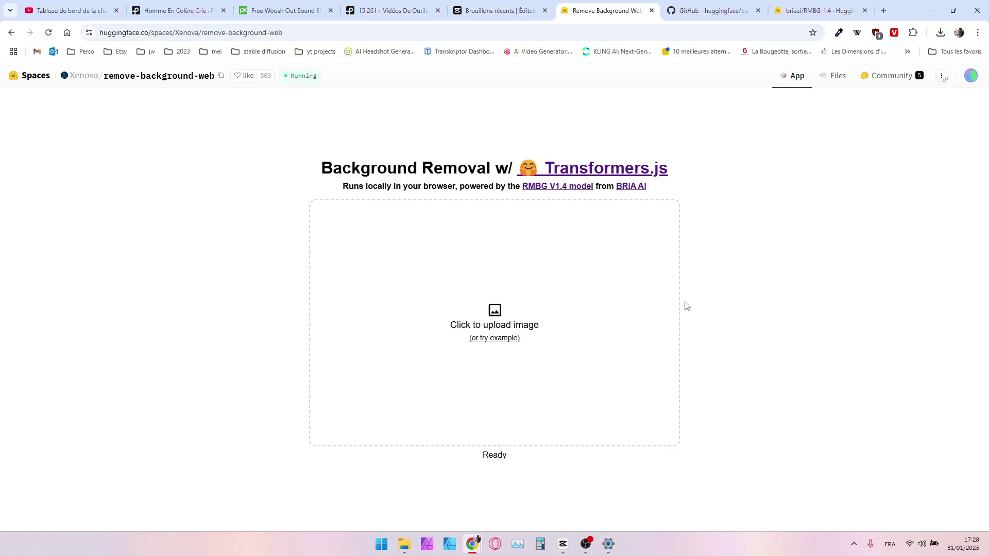
# Step: Disconnect the computer from its current Wi-Fi network so that the background removal space runs offline
pyautogui.click(920, 545)
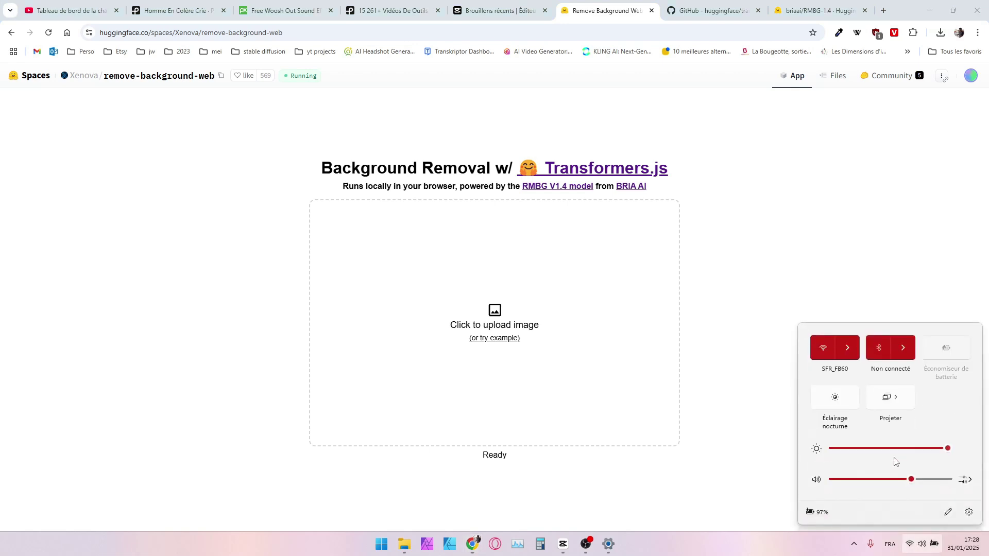
pyautogui.click(797, 286)
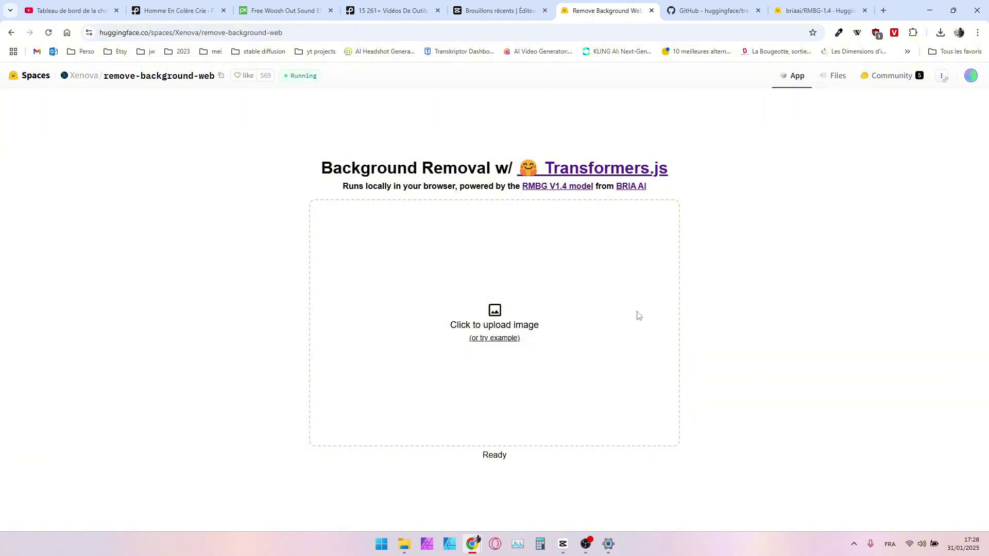
pyautogui.click(916, 544)
pyautogui.click(851, 354)
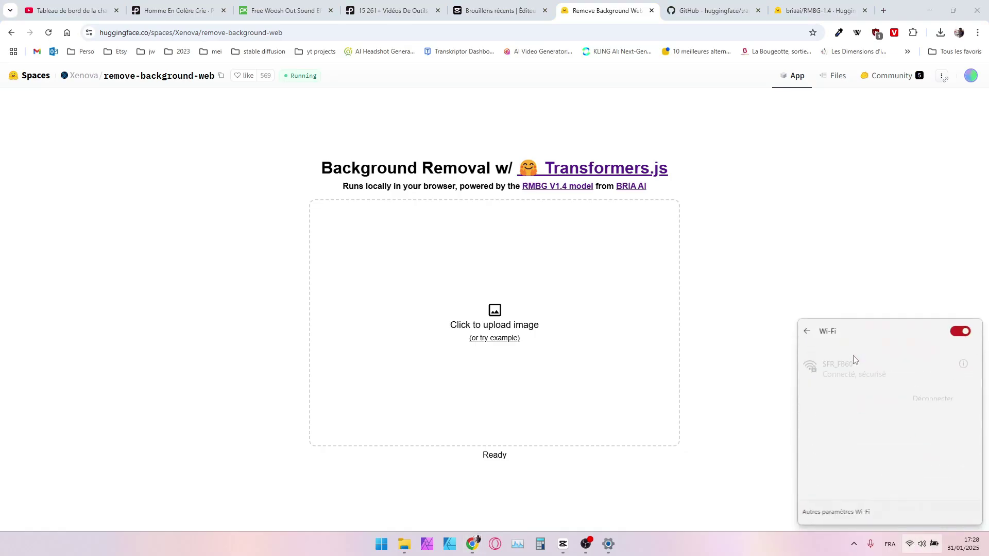
pyautogui.click(919, 387)
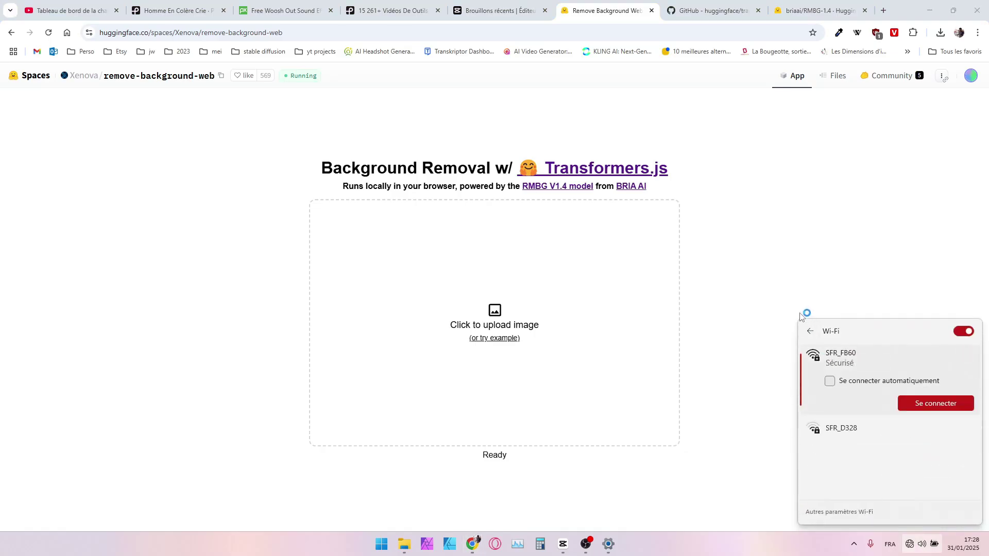
pyautogui.click(793, 295)
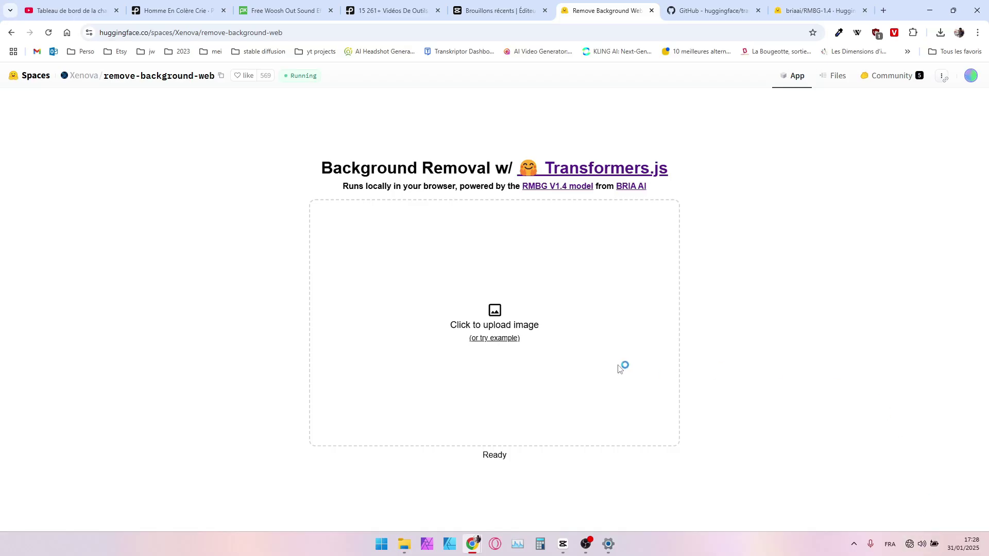
# Step: Remove the background from pexels-olly-3760044.jpg and save the cut-out in the Téléchargements folder as téléchargement.png
pyautogui.click(503, 327)
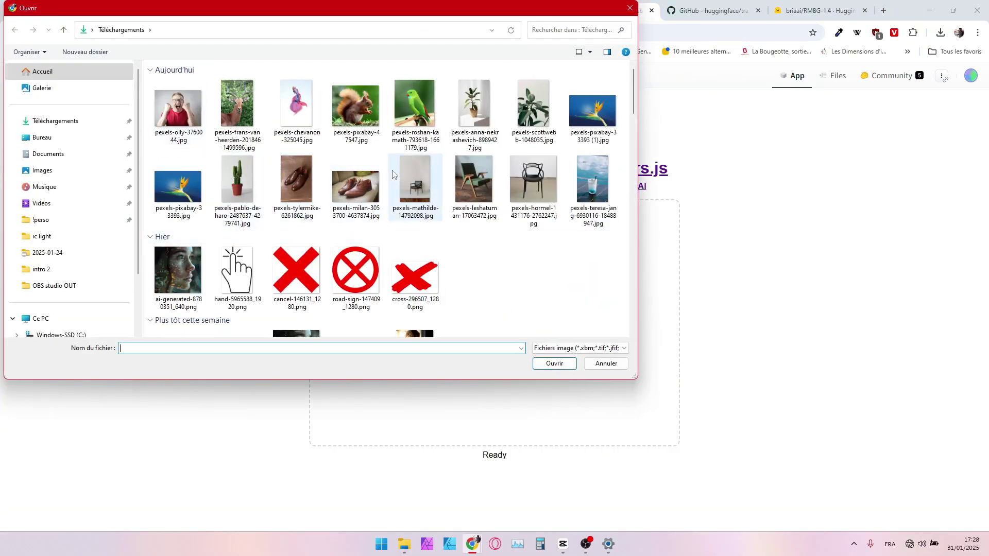
pyautogui.doubleClick(181, 122)
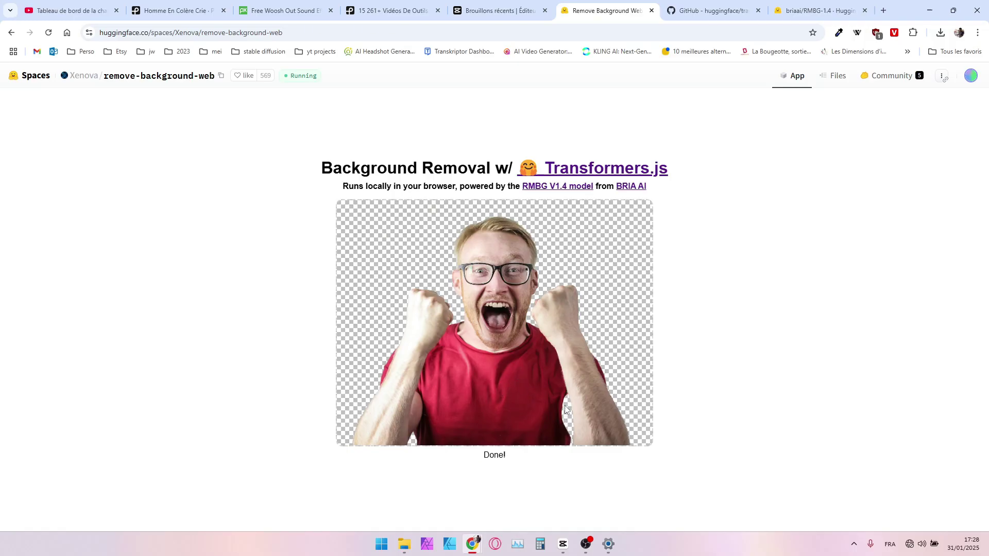
pyautogui.rightClick(490, 356)
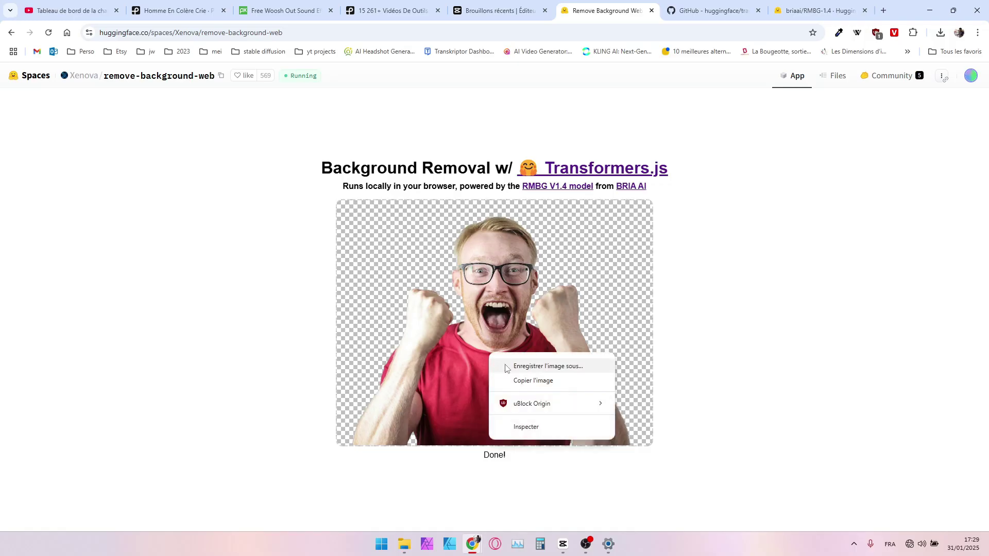
pyautogui.click(506, 366)
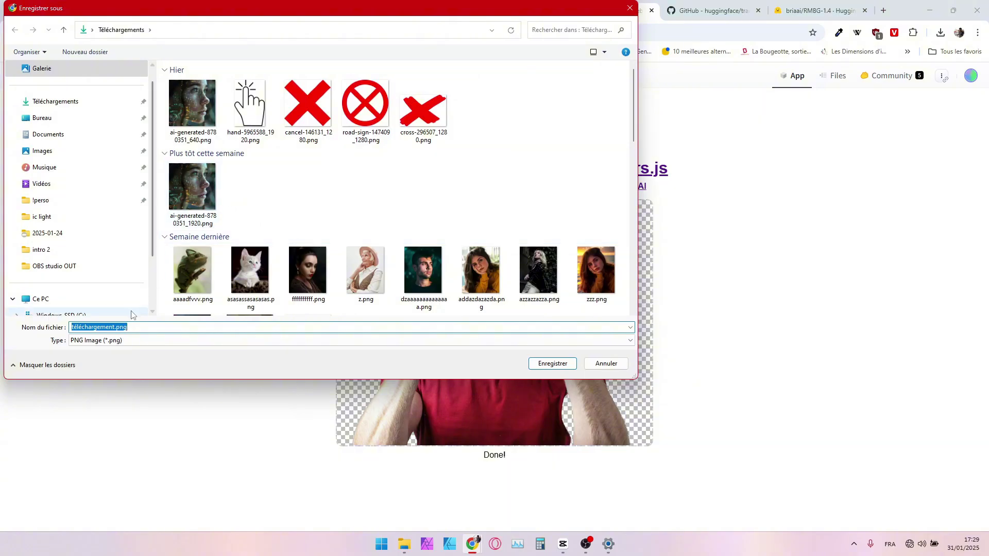
pyautogui.click(554, 364)
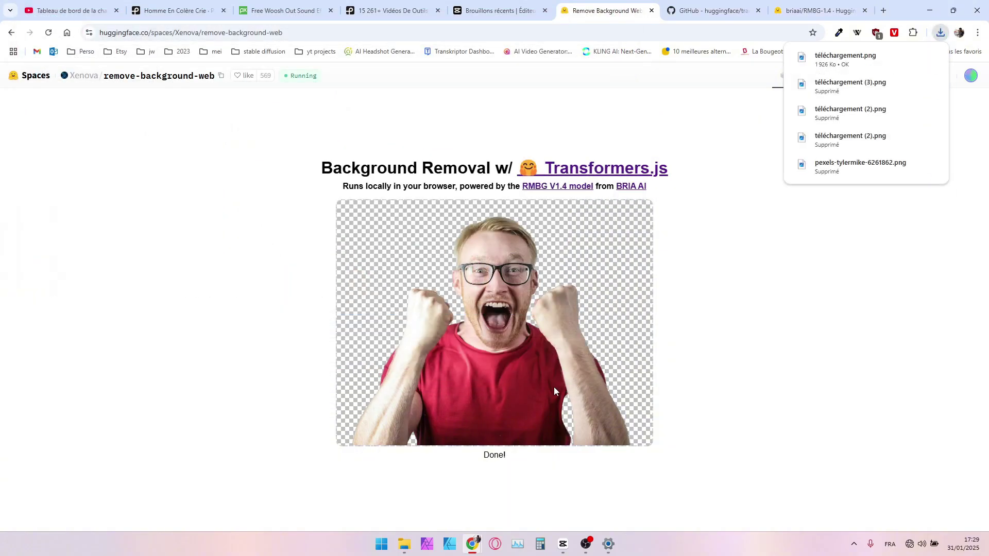
# Step: Open the saved téléchargement.png from the Téléchargements folder to inspect the man's cut-out, and close the viewer
pyautogui.click(409, 545)
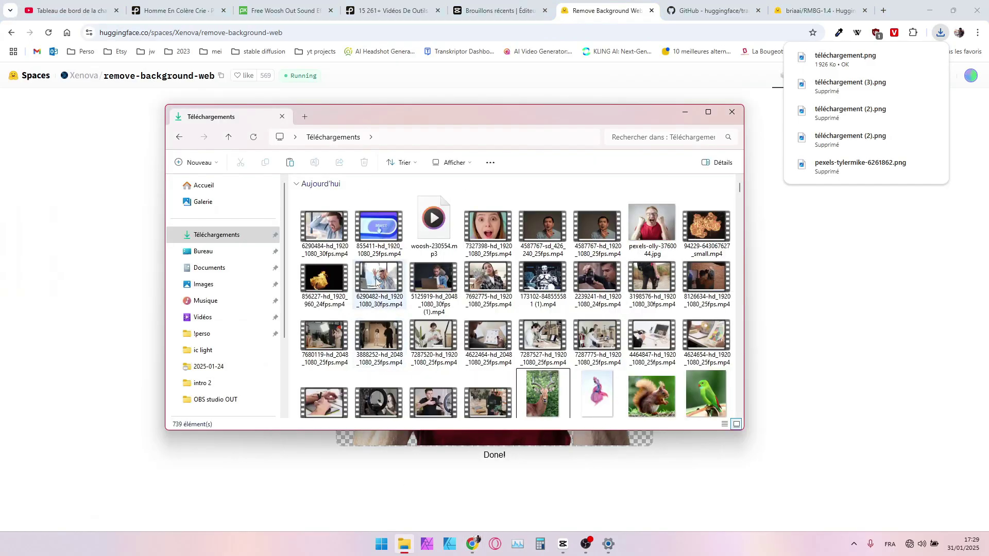
pyautogui.doubleClick(335, 235)
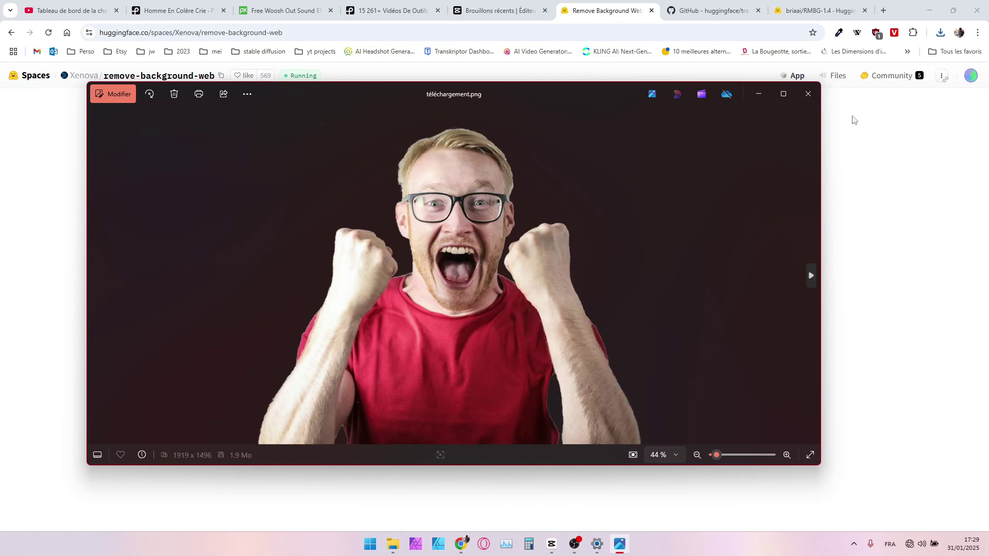
pyautogui.click(808, 95)
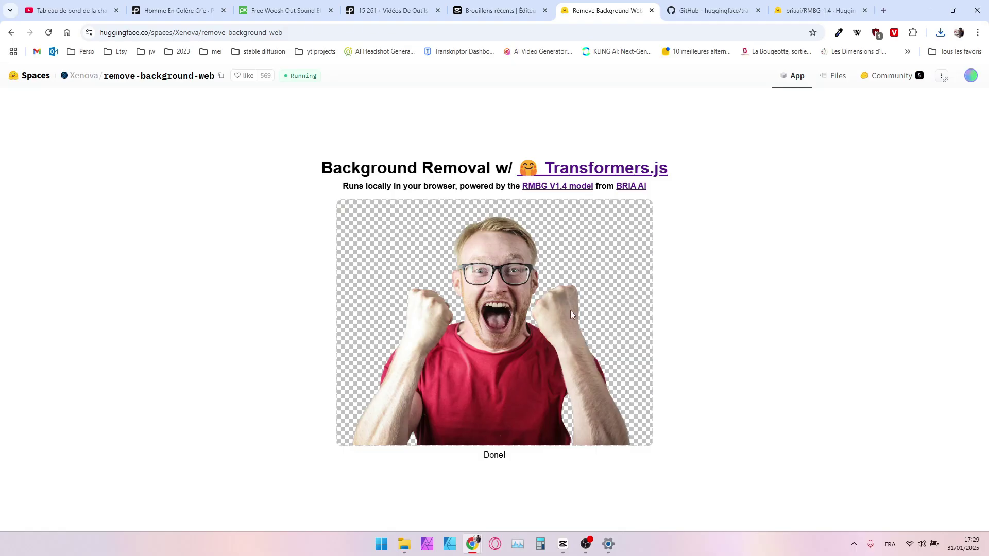
# Step: Reload the space, remove the background from the green armchair photo pexels-leshatuman-17063472.jpg and save the cut-out as téléchargement (1).png
pyautogui.press('F5')
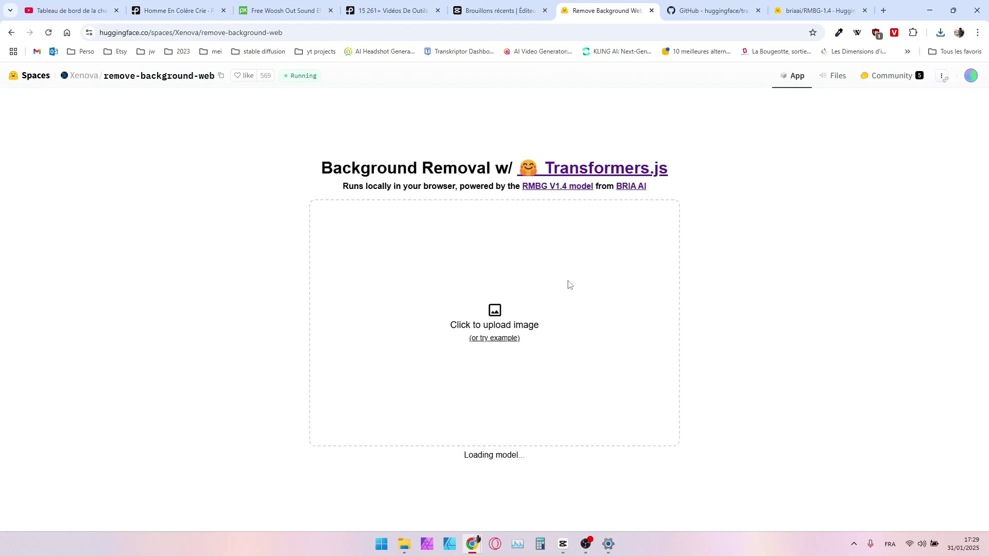
pyautogui.click(497, 316)
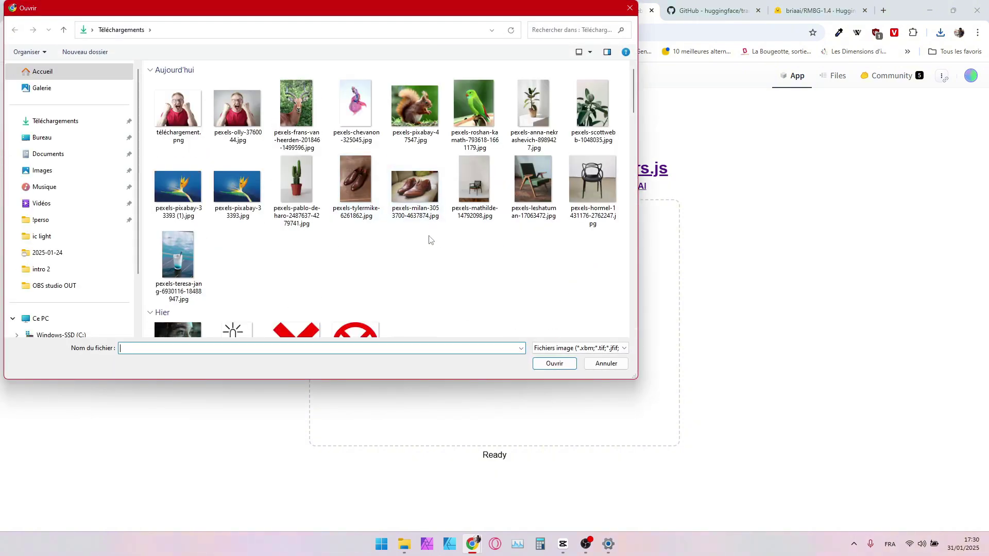
pyautogui.doubleClick(542, 181)
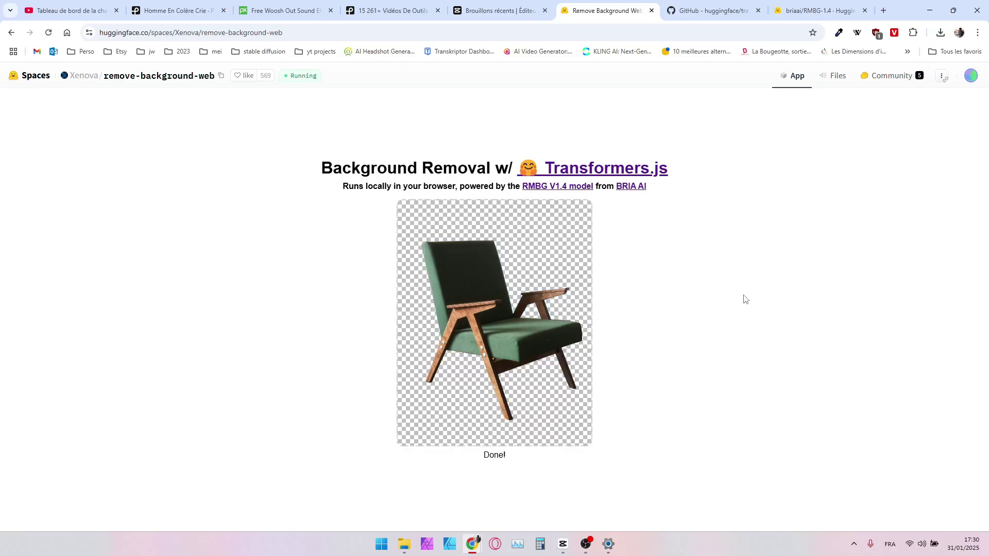
pyautogui.rightClick(536, 328)
pyautogui.click(560, 341)
pyautogui.click(552, 363)
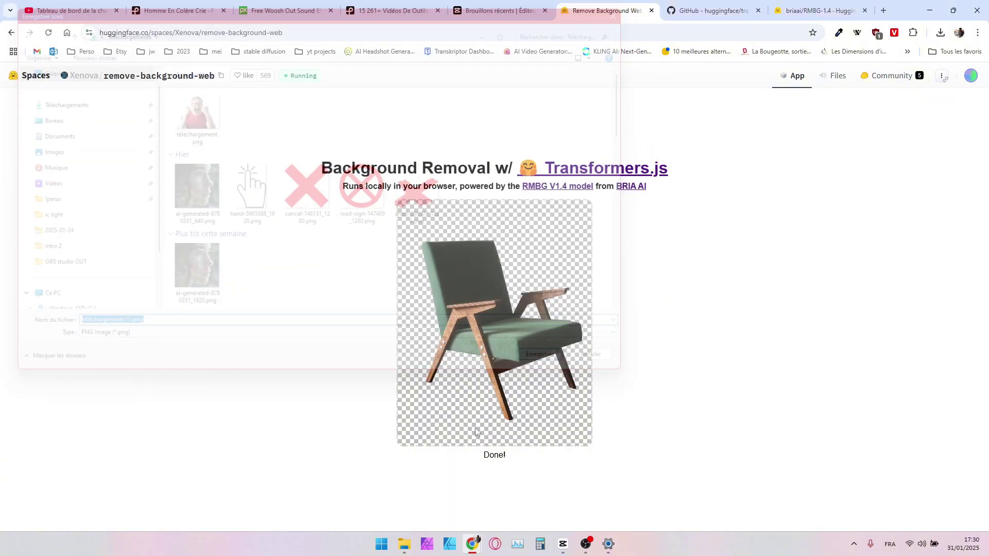
# Step: Inspect the armchair cut-out téléchargement (1).png in the image viewer, close it and return to the background removal page
pyautogui.click(404, 490)
pyautogui.click(363, 243)
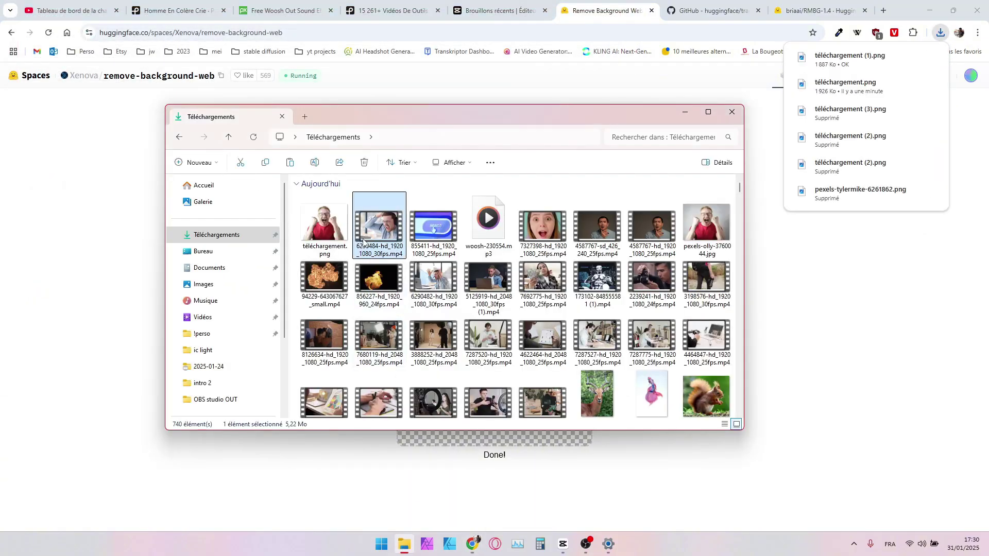
pyautogui.doubleClick(328, 229)
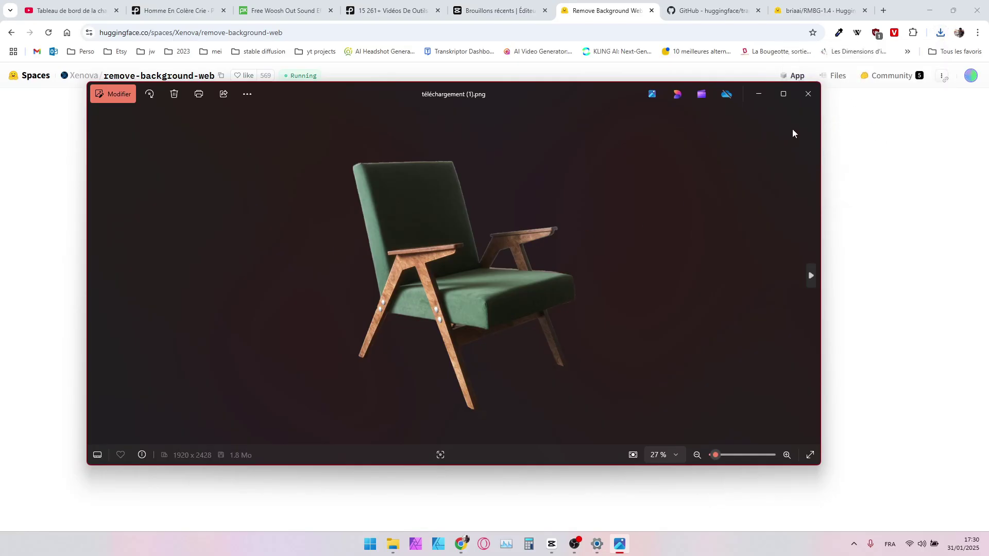
pyautogui.click(809, 95)
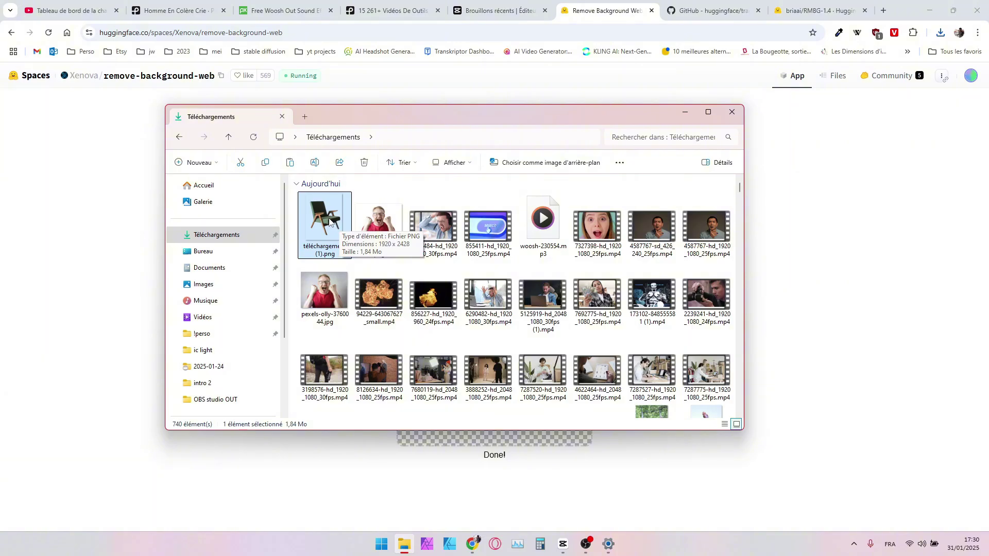
pyautogui.click(799, 236)
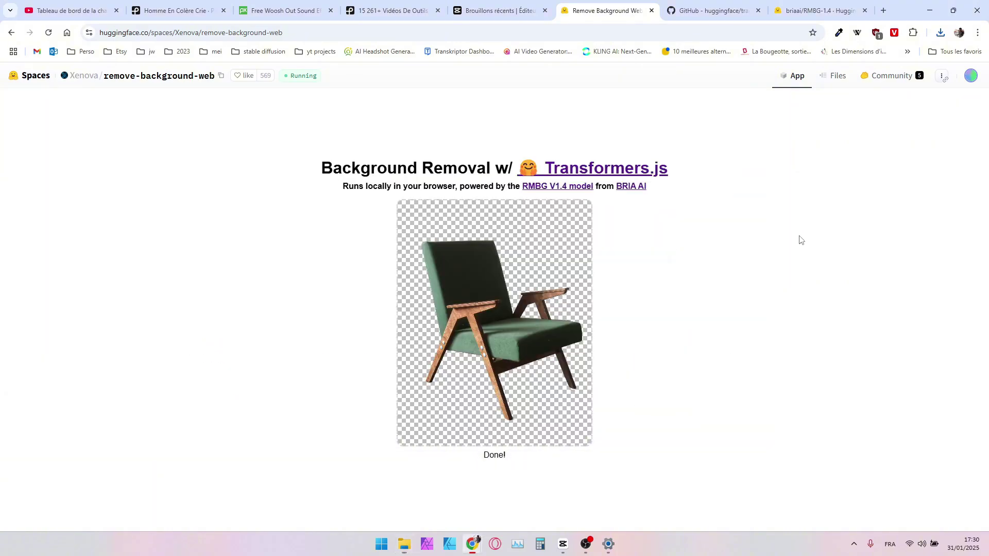
# Step: Reload the space and remove the background from the flower photo pexels-pixabay-33393 (1).jpg
pyautogui.press('F5')
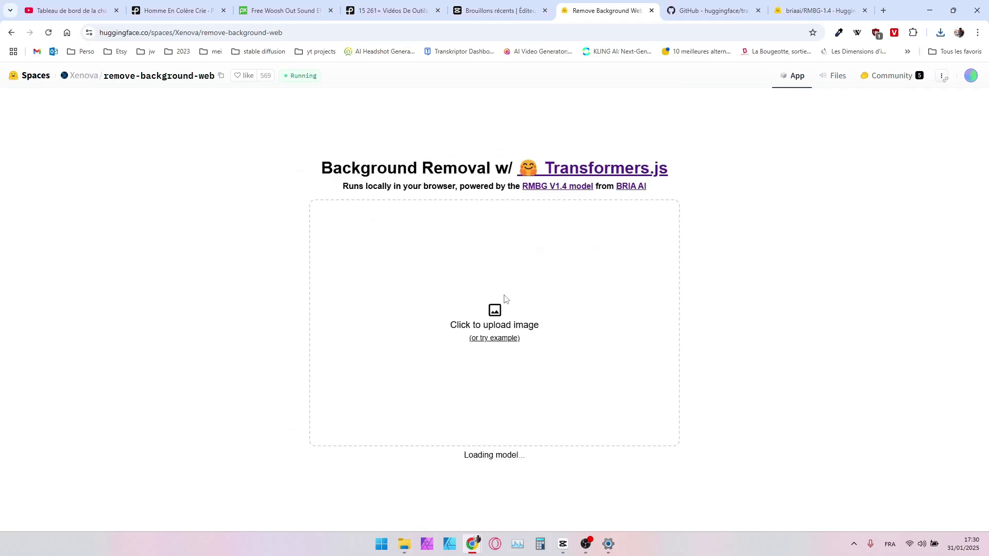
pyautogui.click(496, 313)
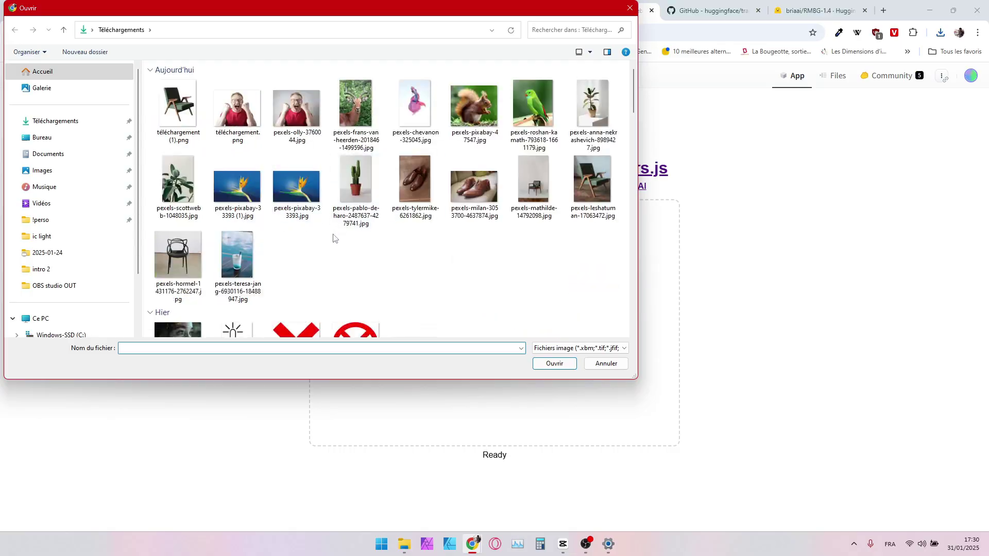
pyautogui.doubleClick(244, 195)
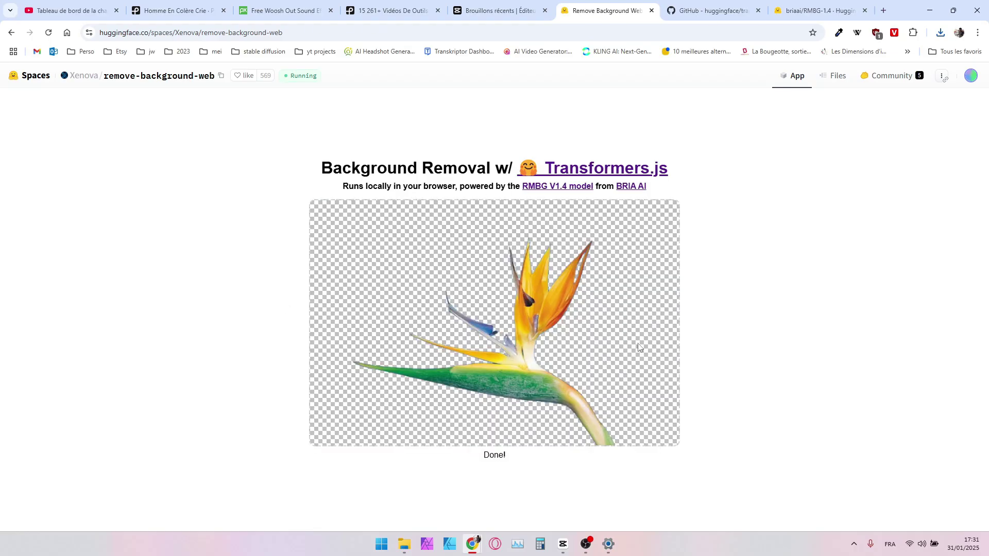
# Step: Reload the space, remove the background from the shoe photo pexels-tylermike-6261862.jpg and save the cut-out as téléchargement (2).png
pyautogui.press('F5')
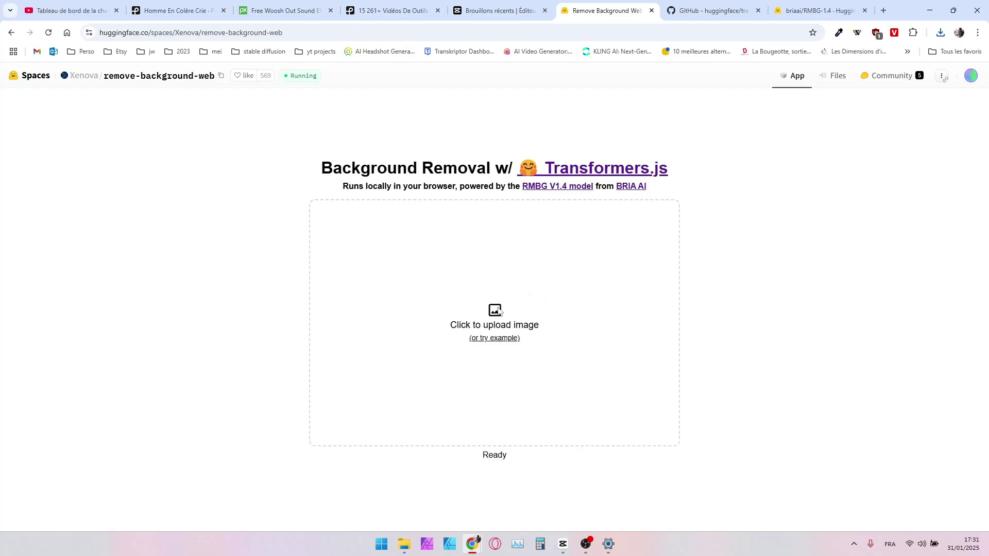
pyautogui.click(496, 309)
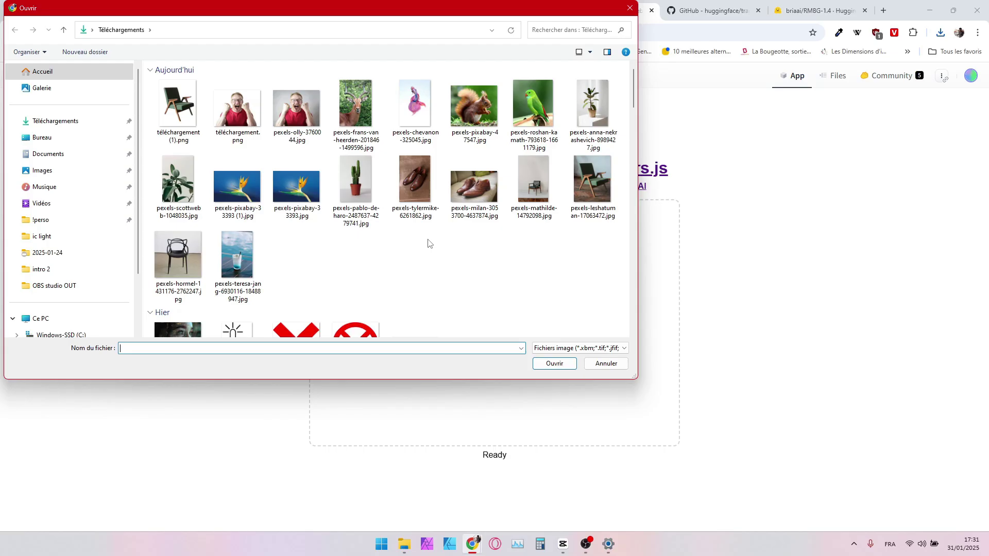
pyautogui.click(417, 192)
pyautogui.click(551, 361)
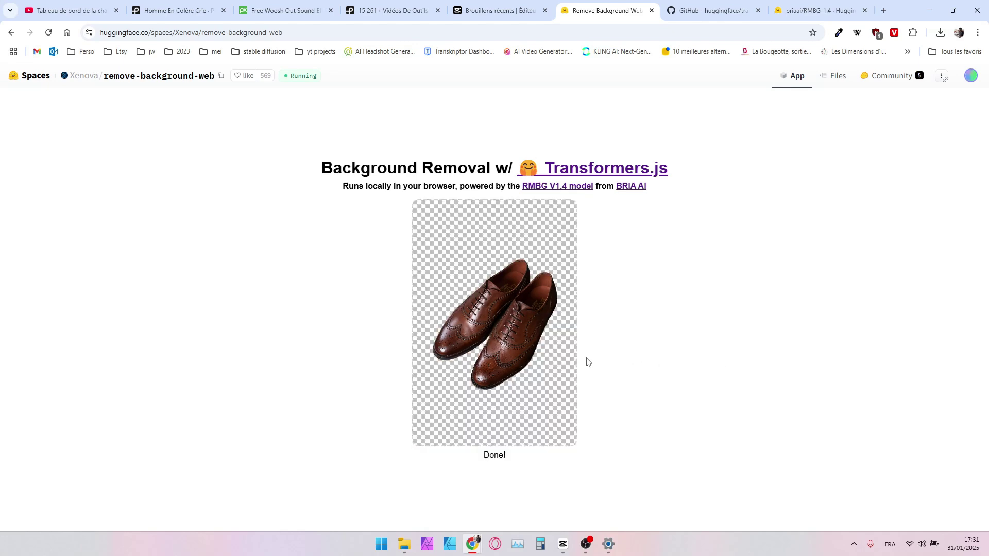
pyautogui.rightClick(501, 334)
pyautogui.click(526, 343)
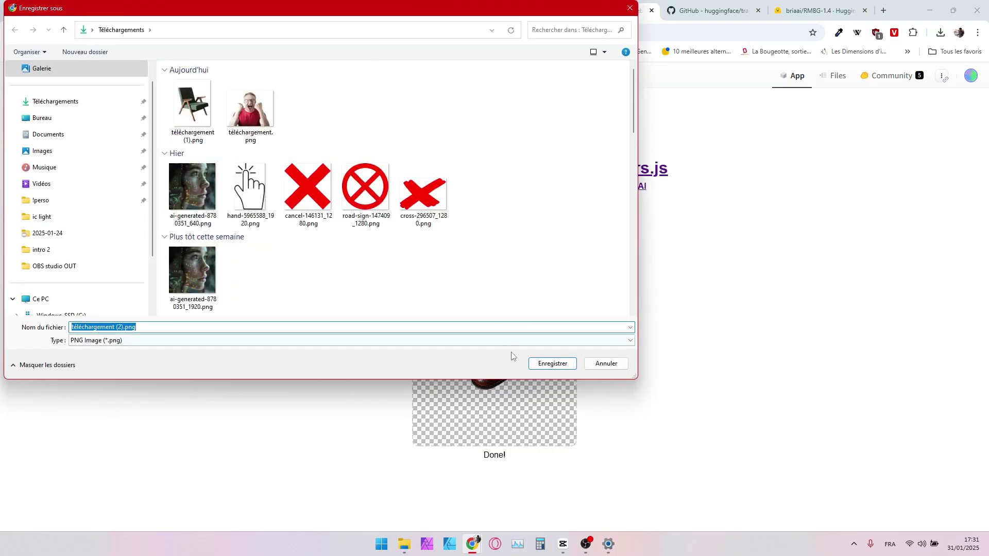
pyautogui.click(539, 358)
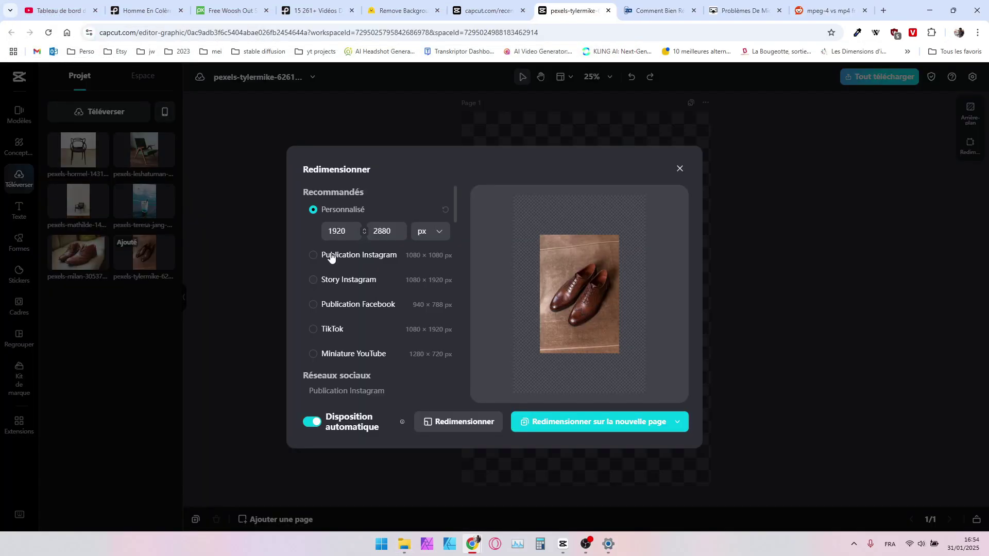
# Step: Resize the shoe photo's page to a custom width of 2800 px, without creating a new page
pyautogui.doubleClick(338, 231)
pyautogui.write('2800')
pyautogui.click(459, 422)
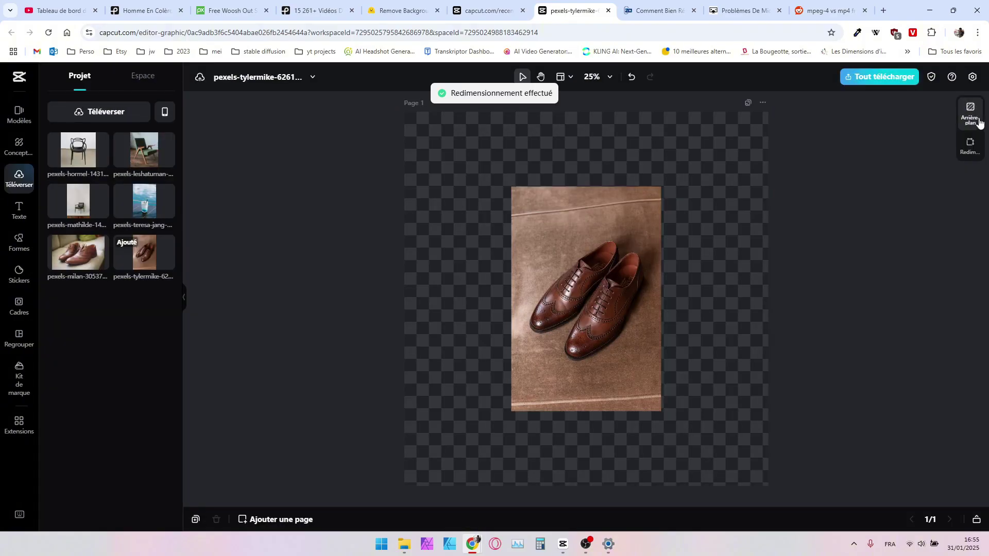
# Step: Fill the page background with light pink and move the shoe photo towards the page's upper-left corner
pyautogui.click(973, 118)
pyautogui.click(848, 285)
pyautogui.moveTo(608, 338); pyautogui.dragTo(537, 280)
# Step: Apply automatic background removal to the shoe photo on the pink page
pyautogui.click(970, 112)
pyautogui.click(970, 273)
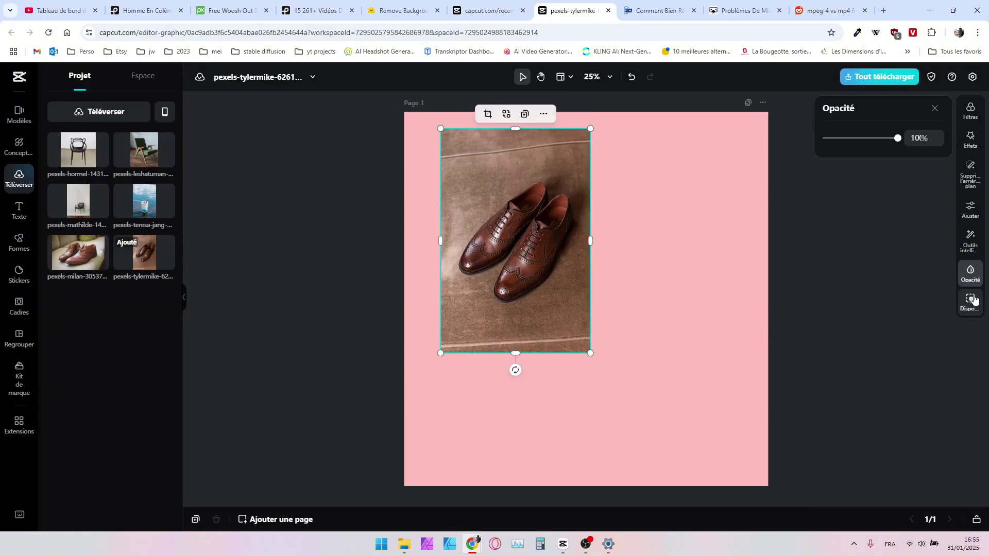
pyautogui.click(971, 175)
pyautogui.click(936, 144)
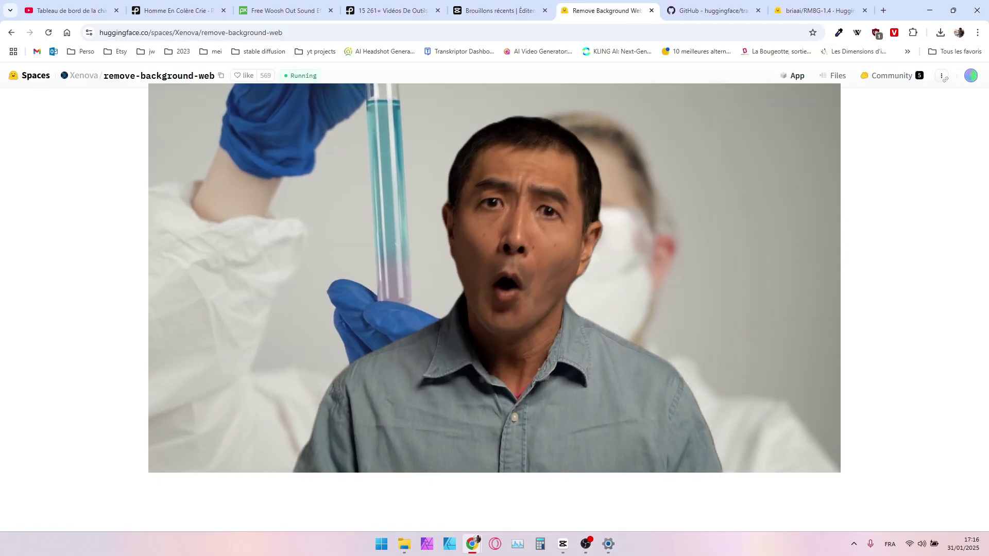
pyautogui.hotkey('ctrl', 'Tab')
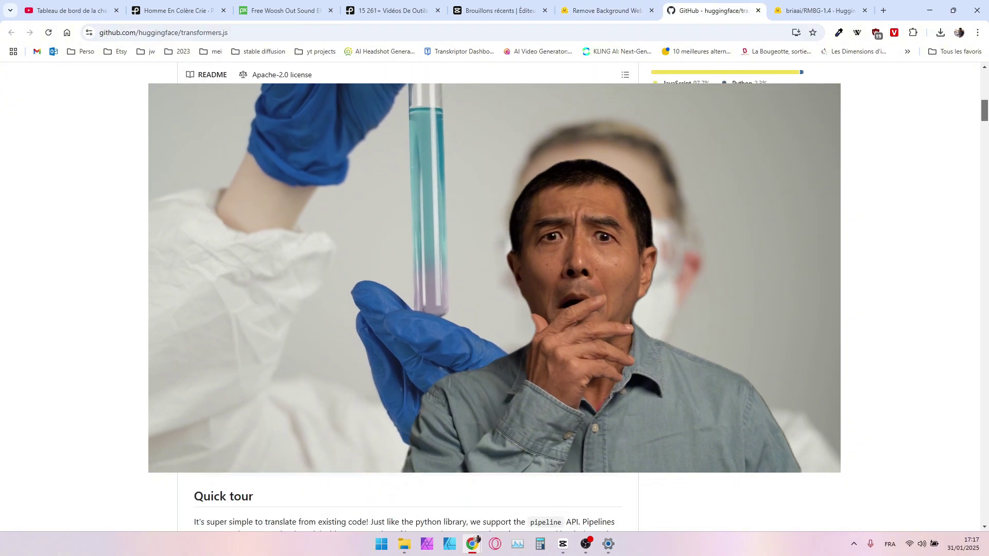
pyautogui.scroll(15, 494, 278)
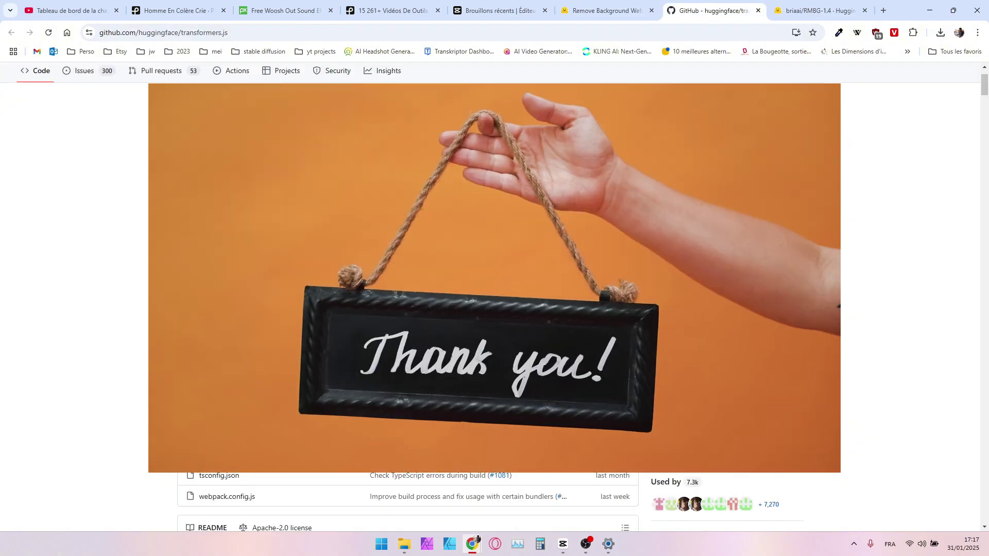
pyautogui.click(669, 15)
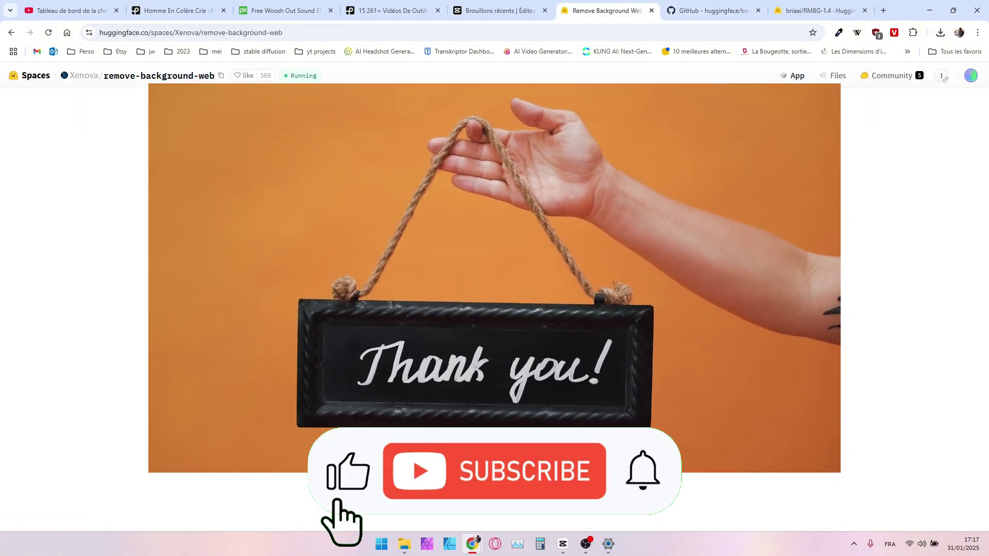
pyautogui.click(791, 13)
pyautogui.scroll(-4, 721, 155)
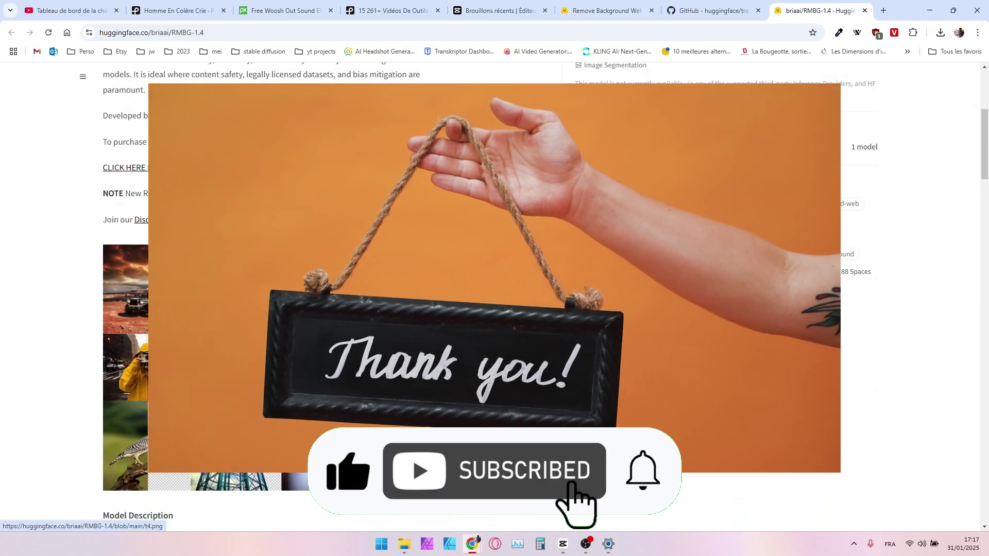
pyautogui.click(607, 10)
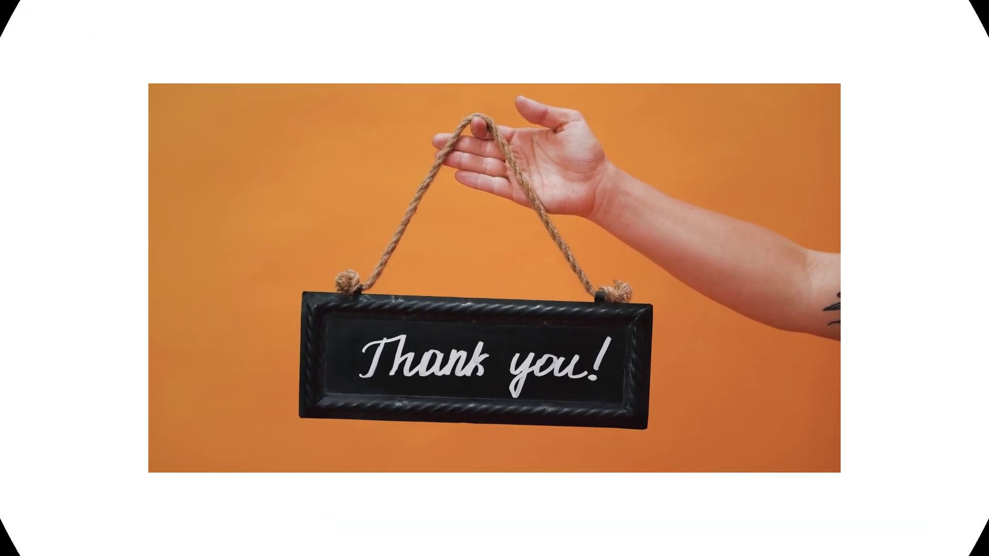